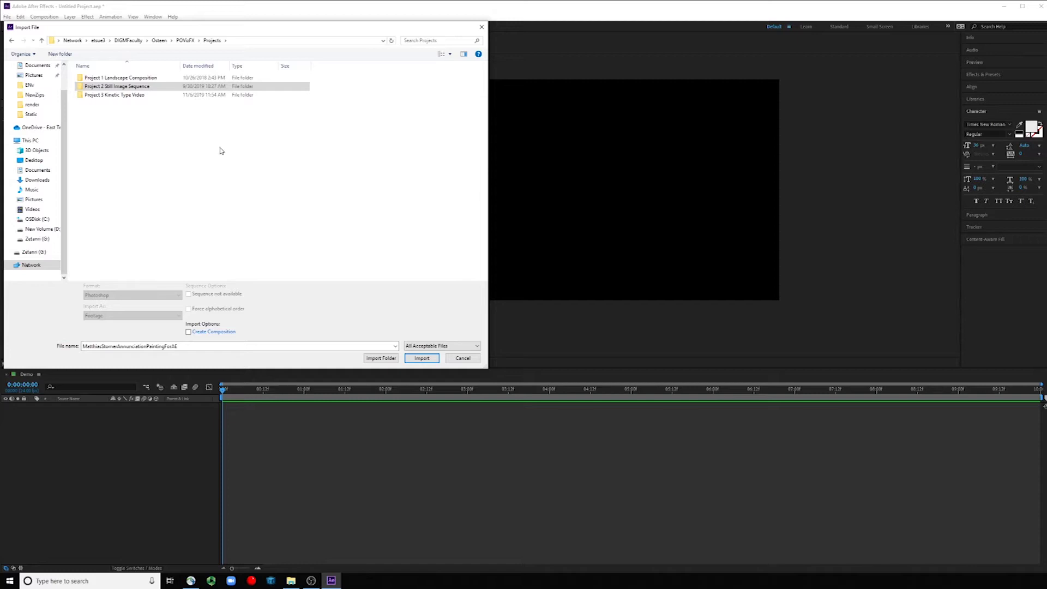
- Select the Annunciation painting PSD in the Project 2 Still Image Sequence folder
{"action": "left_click", "coordinate": [115, 87]}
{"action": "double_click", "coordinate": [115, 87]}
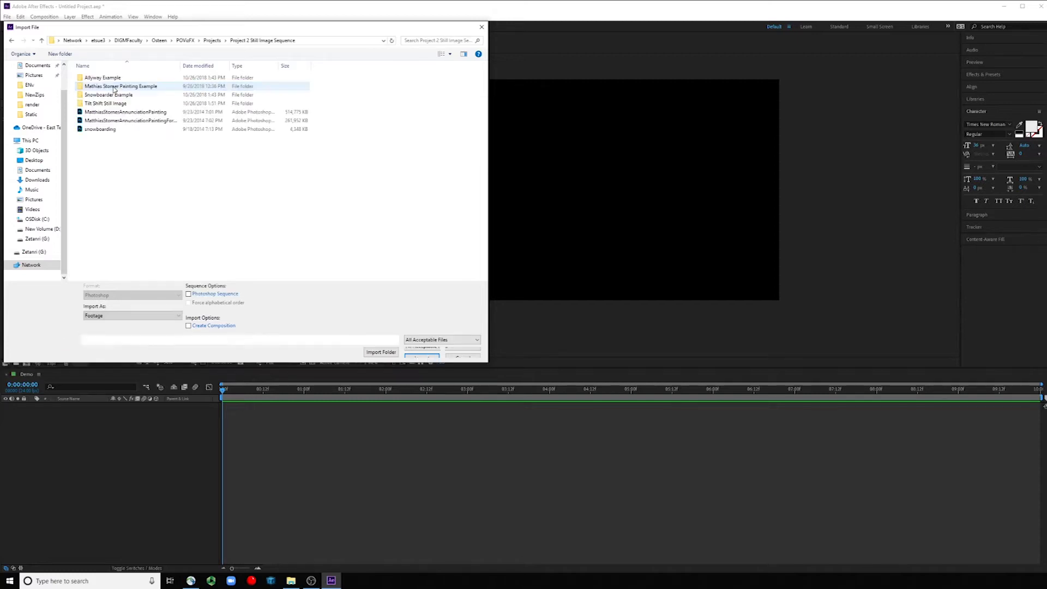
{"action": "left_click", "coordinate": [96, 121]}
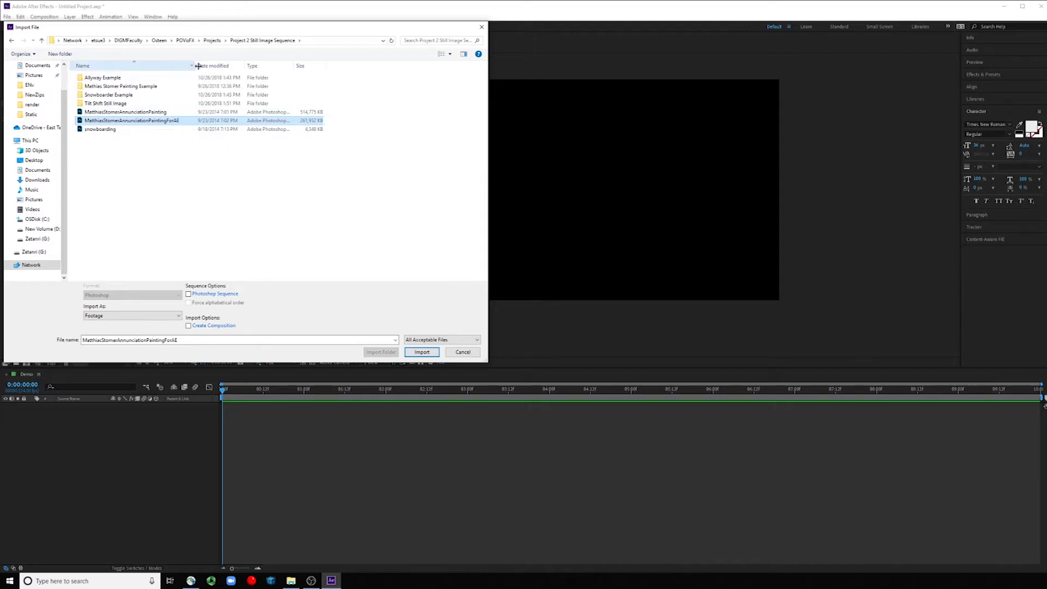
{"action": "left_click_drag", "start_coordinate": [179, 64], "coordinate": [206, 65]}
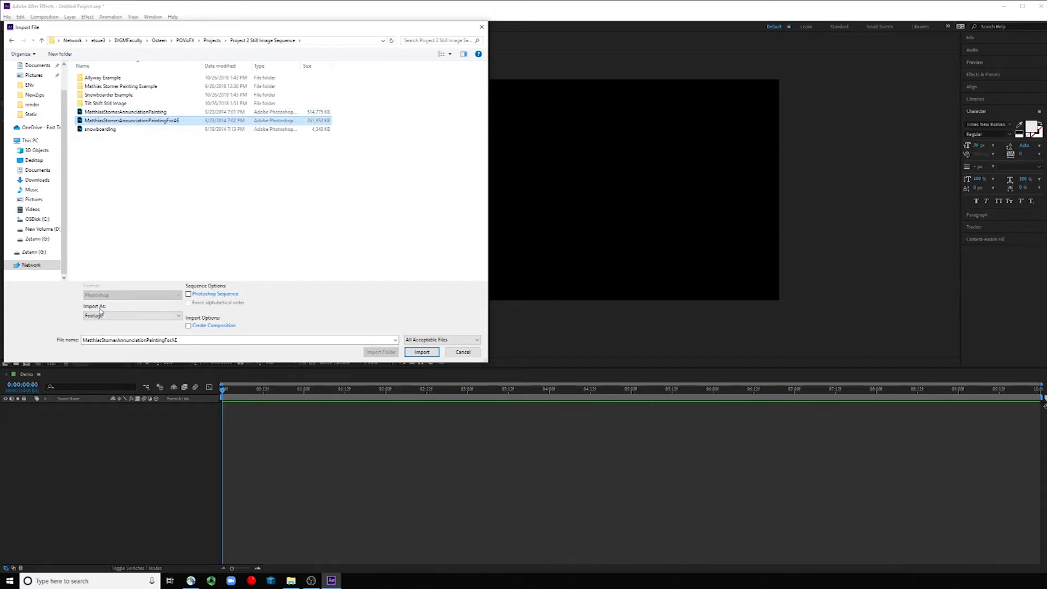
- Import it as Composition - Retain Layer Sizes with editable layer styles
{"action": "left_click", "coordinate": [131, 317]}
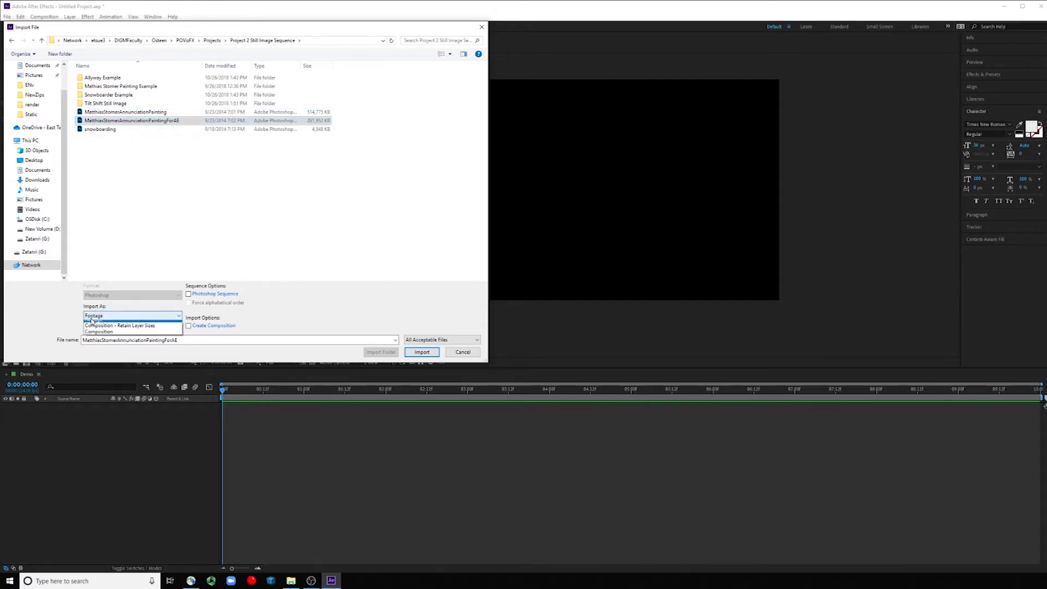
{"action": "left_click", "coordinate": [143, 330]}
{"action": "left_click", "coordinate": [254, 339]}
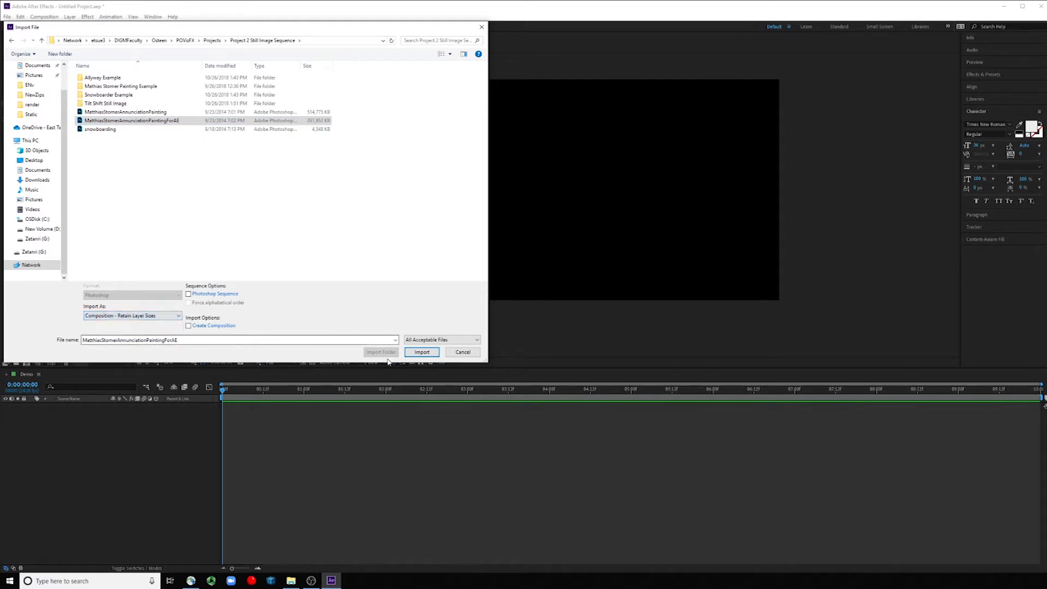
{"action": "left_click", "coordinate": [423, 352]}
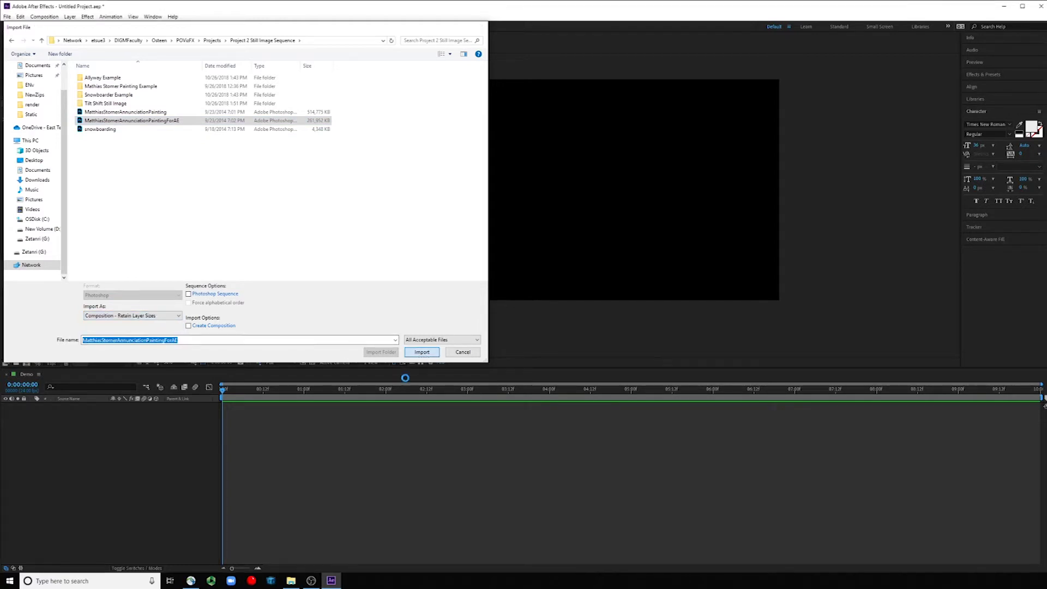
{"action": "left_click", "coordinate": [476, 272]}
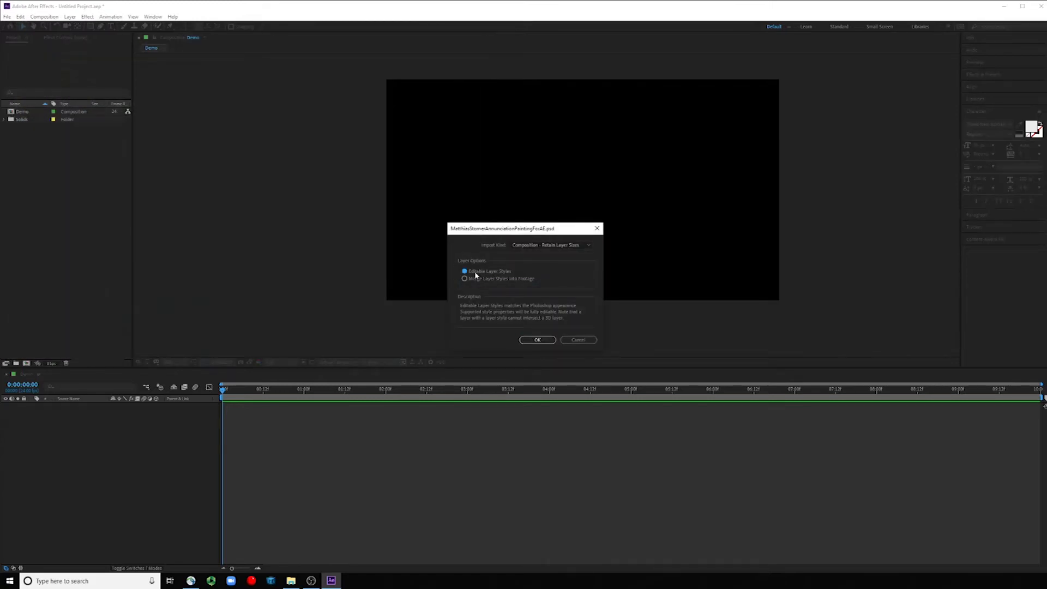
{"action": "left_click", "coordinate": [535, 340]}
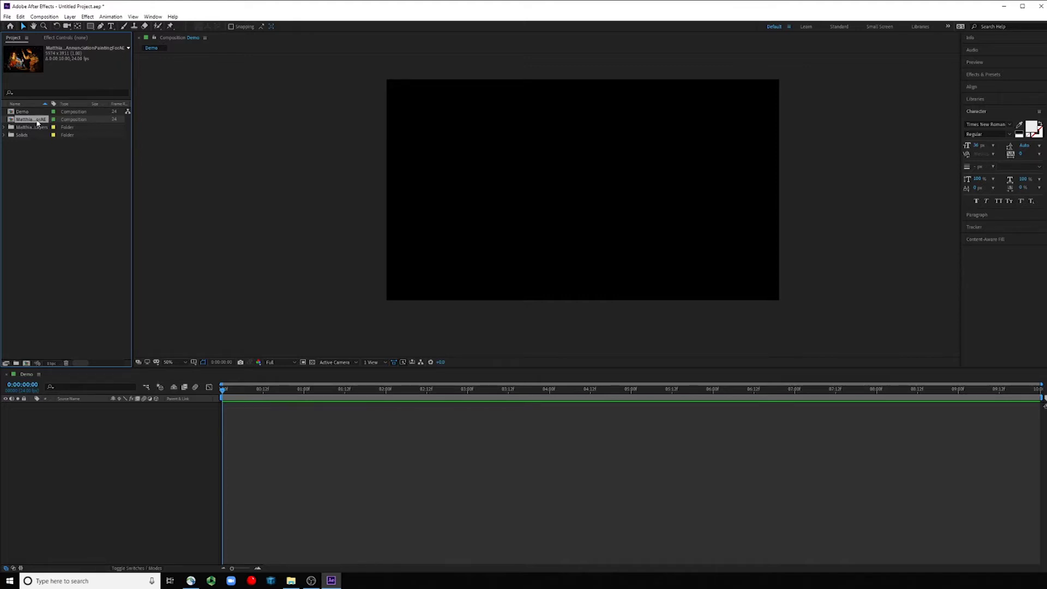
- Expand the painting layers folder and open the imported painting composition
{"action": "left_click", "coordinate": [11, 127]}
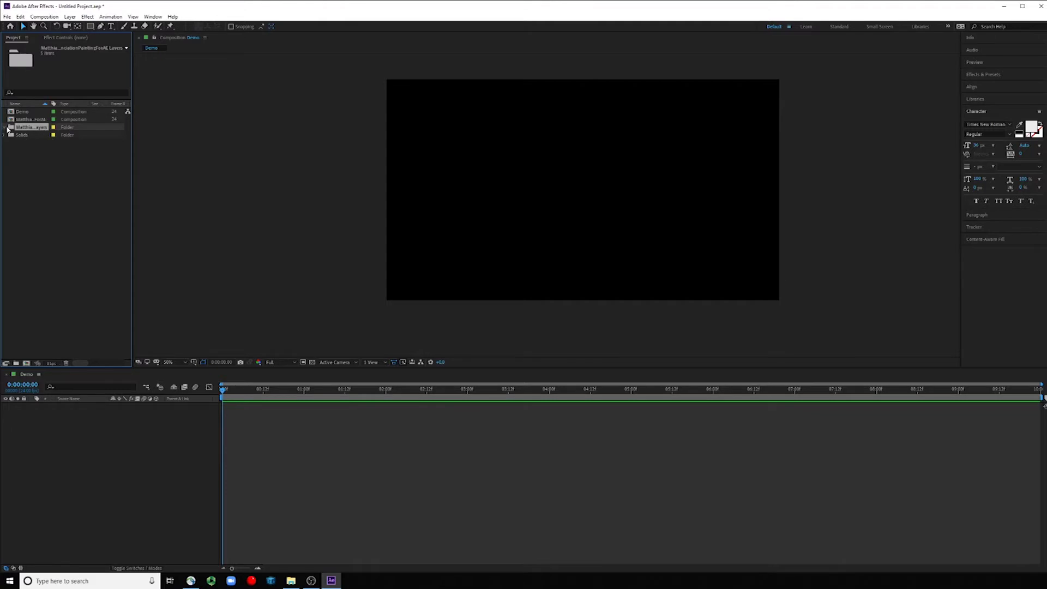
{"action": "left_click", "coordinate": [7, 127]}
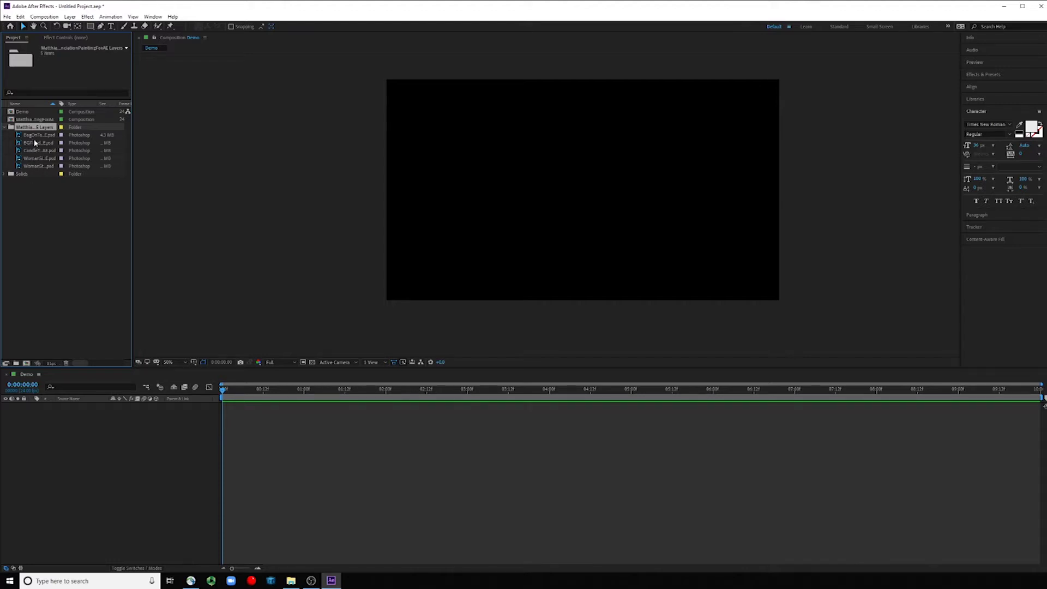
{"action": "left_click", "coordinate": [7, 127]}
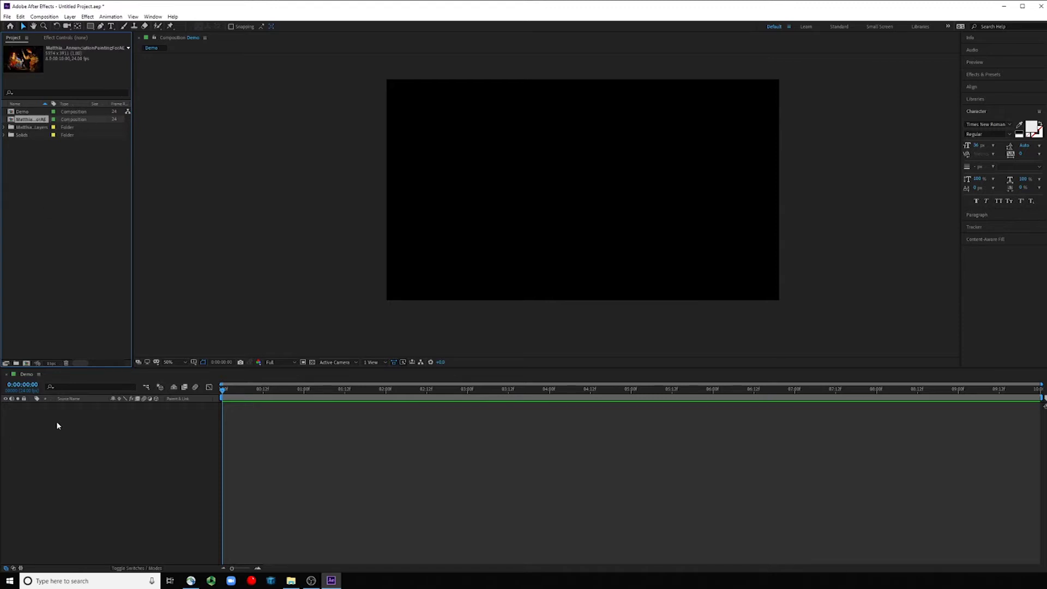
{"action": "left_click", "coordinate": [7, 128]}
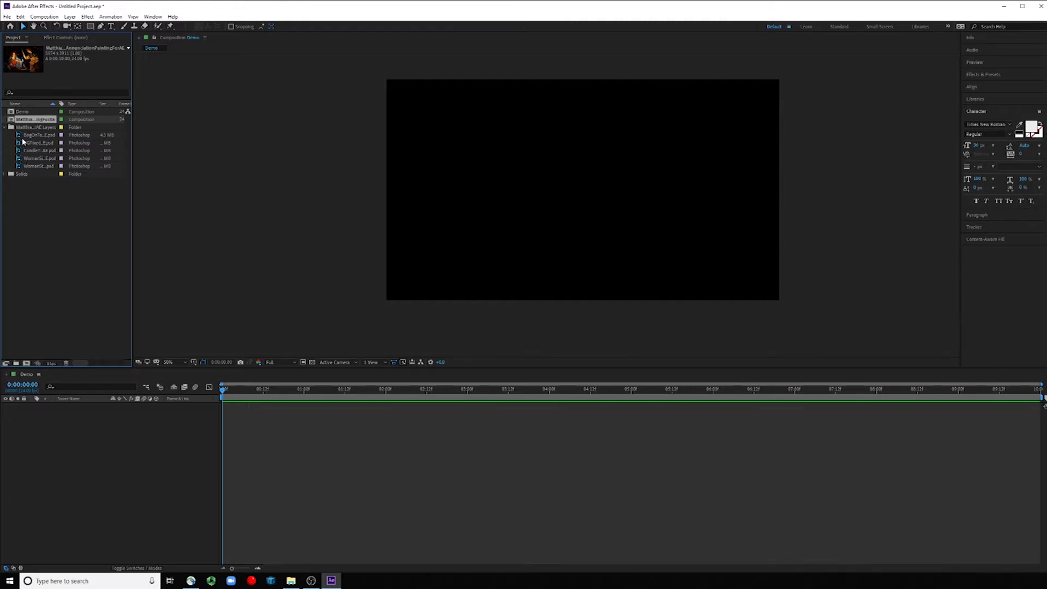
{"action": "double_click", "coordinate": [31, 119]}
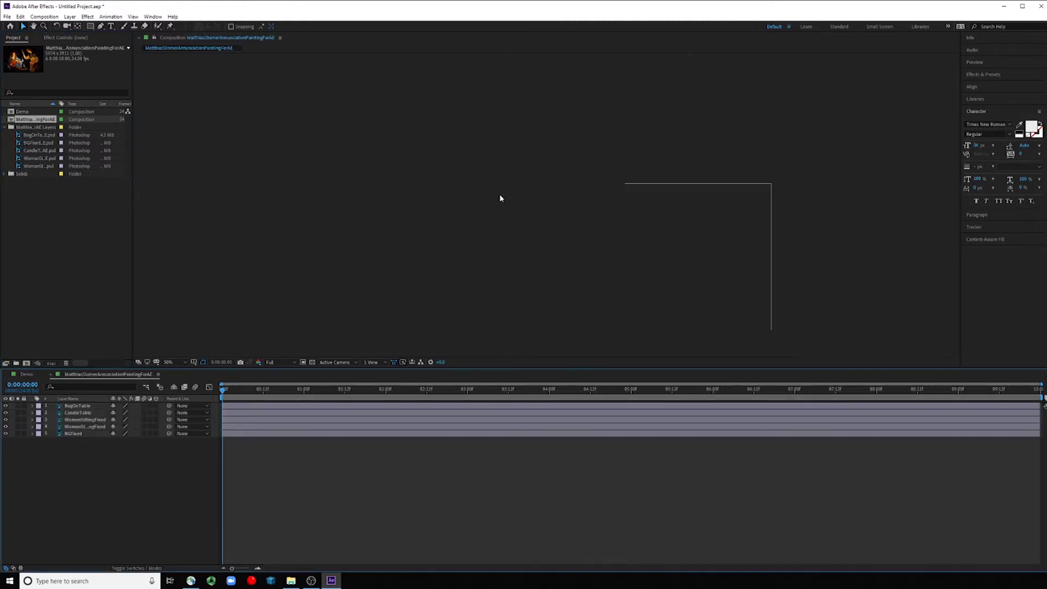
{"action": "scroll", "coordinate": [506, 189], "scroll_direction": "down", "scroll_amount": 3}
{"action": "scroll", "coordinate": [506, 189], "scroll_direction": "up", "scroll_amount": 1}
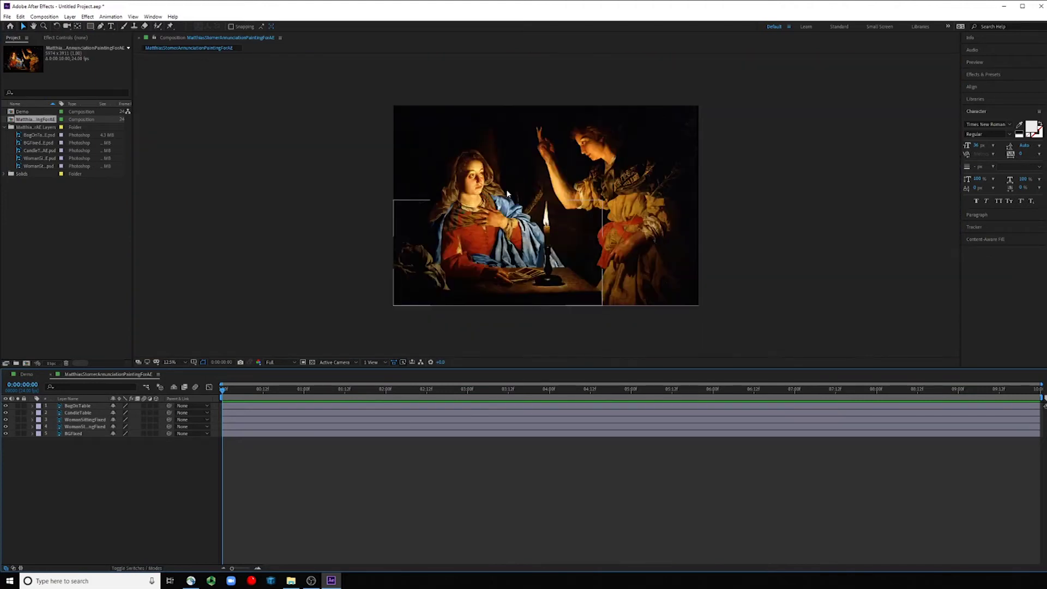
{"action": "scroll", "coordinate": [644, 160], "scroll_direction": "up", "scroll_amount": 1}
{"action": "scroll", "coordinate": [637, 155], "scroll_direction": "down", "scroll_amount": 1}
{"action": "left_click_drag", "start_coordinate": [75, 446], "coordinate": [75, 405]}
{"action": "left_click", "coordinate": [75, 448]}
{"action": "left_click_drag", "start_coordinate": [6, 433], "coordinate": [6, 417]}
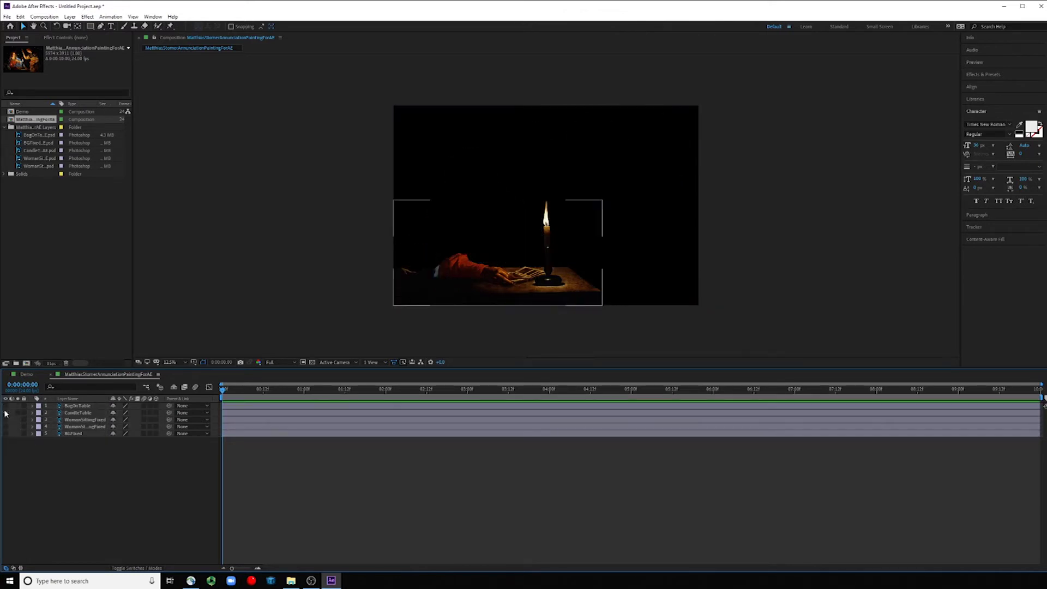
{"action": "left_click", "coordinate": [6, 413]}
{"action": "left_click_drag", "start_coordinate": [5, 440], "coordinate": [6, 407]}
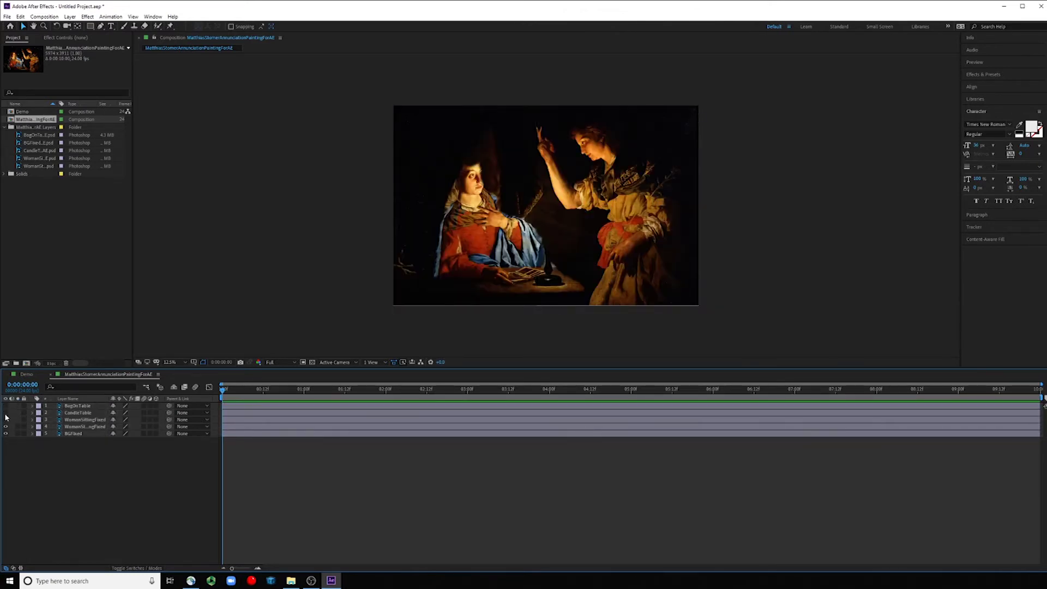
{"action": "left_click", "coordinate": [6, 413]}
{"action": "left_click", "coordinate": [6, 426]}
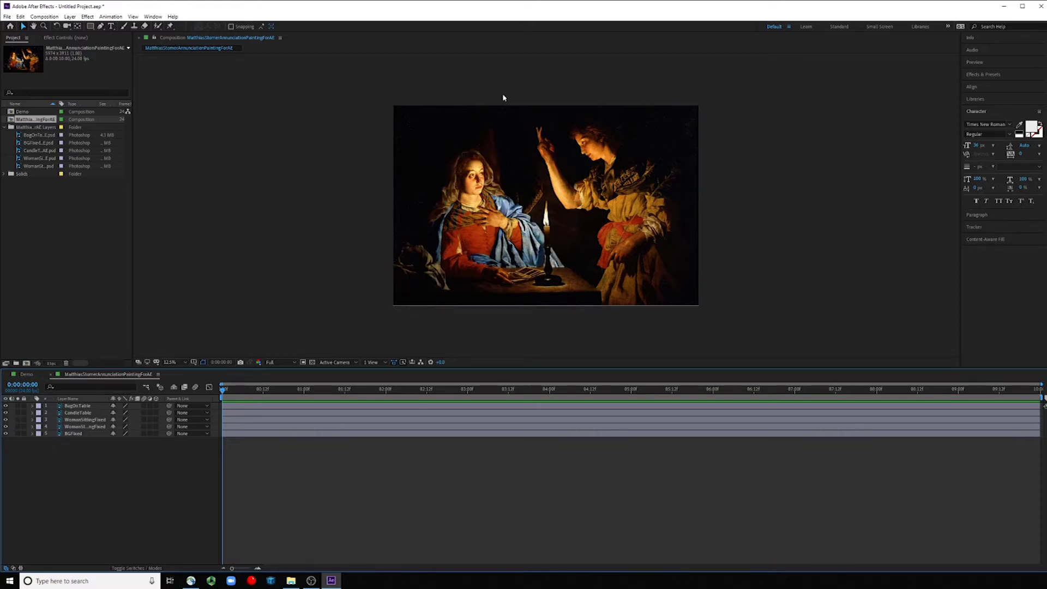
{"action": "scroll", "coordinate": [506, 325], "scroll_direction": "up", "scroll_amount": 2}
{"action": "scroll", "coordinate": [505, 325], "scroll_direction": "down", "scroll_amount": 1}
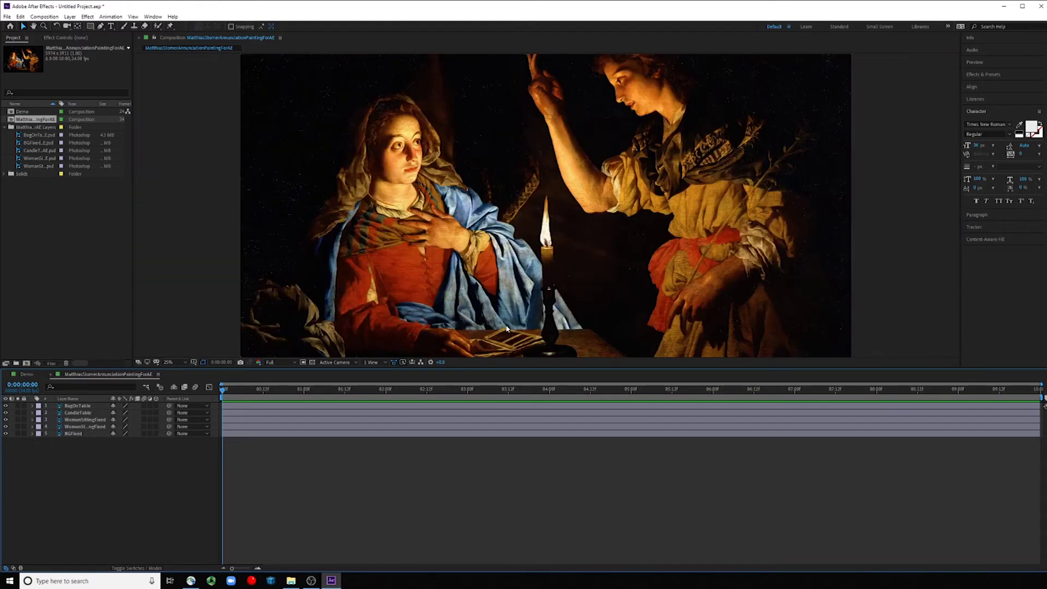
{"action": "scroll", "coordinate": [506, 328], "scroll_direction": "down", "scroll_amount": 1}
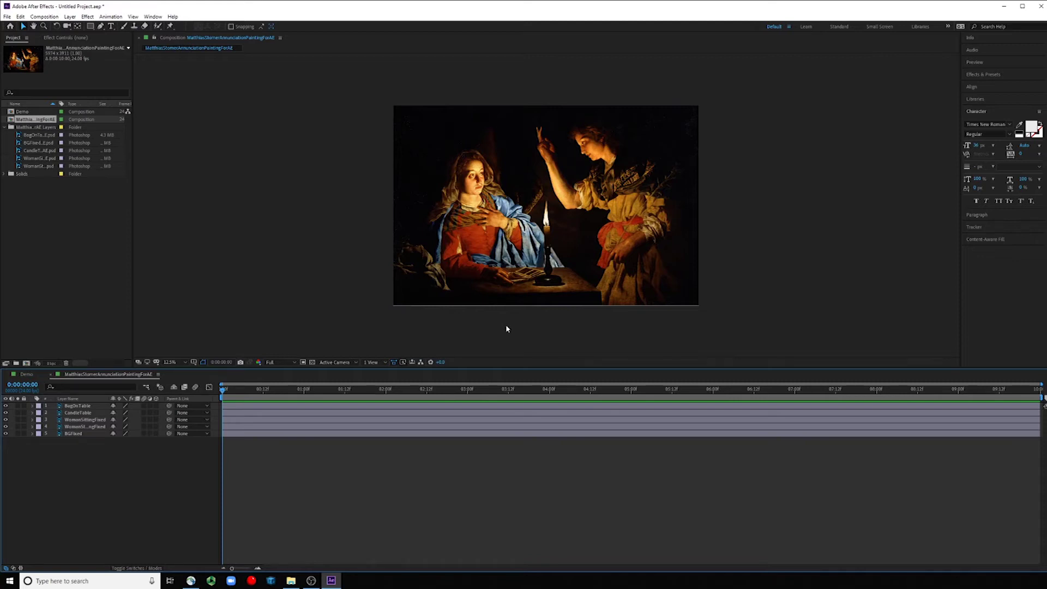
- Solo the WomanStanding layer so the standing woman is the only visible figure
{"action": "left_click", "coordinate": [459, 229]}
{"action": "left_click", "coordinate": [594, 196]}
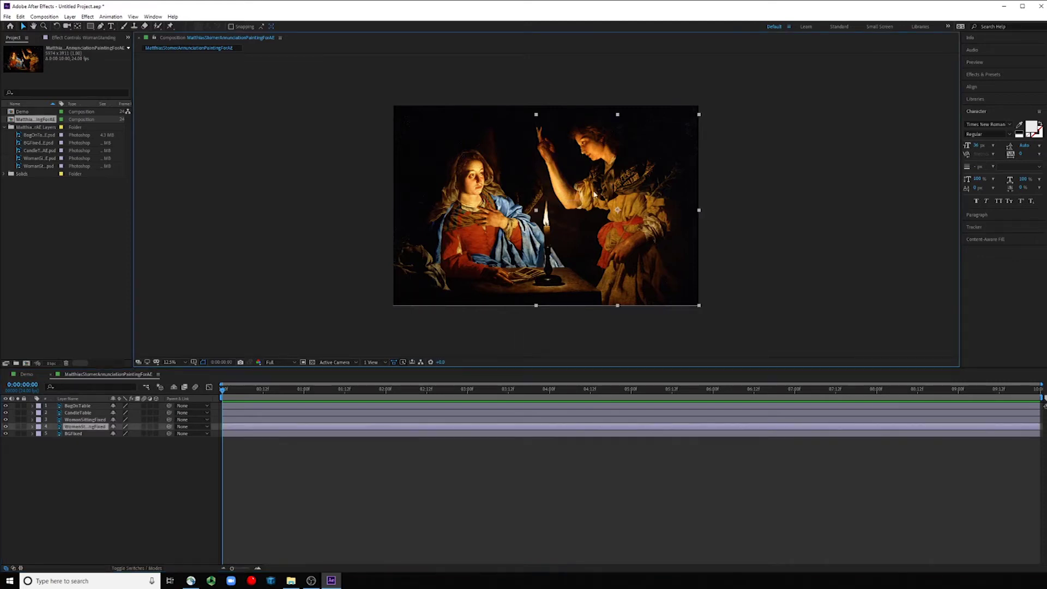
{"action": "left_click", "coordinate": [19, 427]}
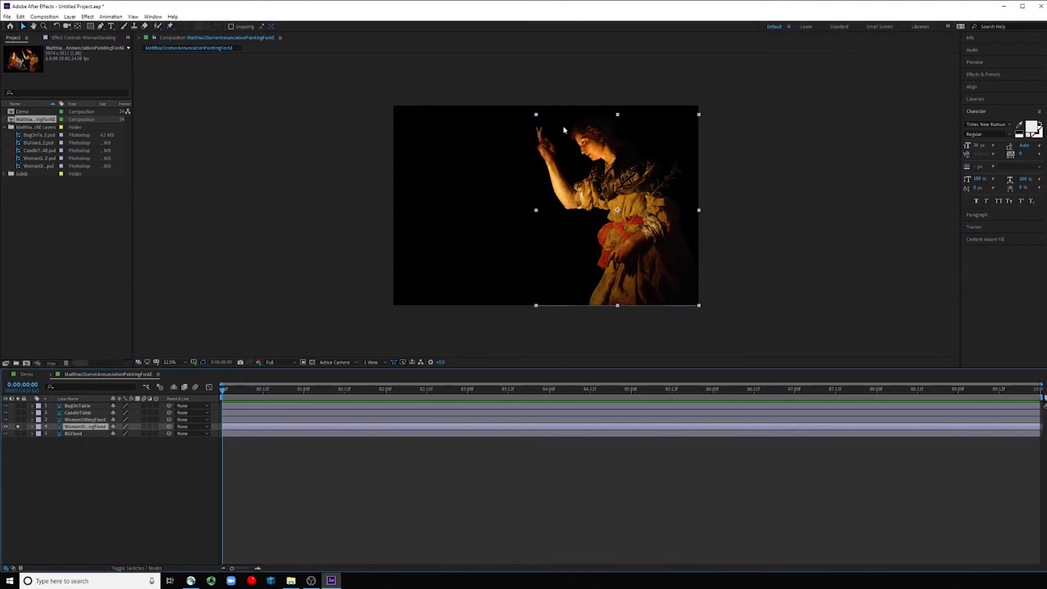
{"action": "scroll", "coordinate": [612, 196], "scroll_direction": "up", "scroll_amount": 2}
{"action": "scroll", "coordinate": [739, 146], "scroll_direction": "down", "scroll_amount": 2}
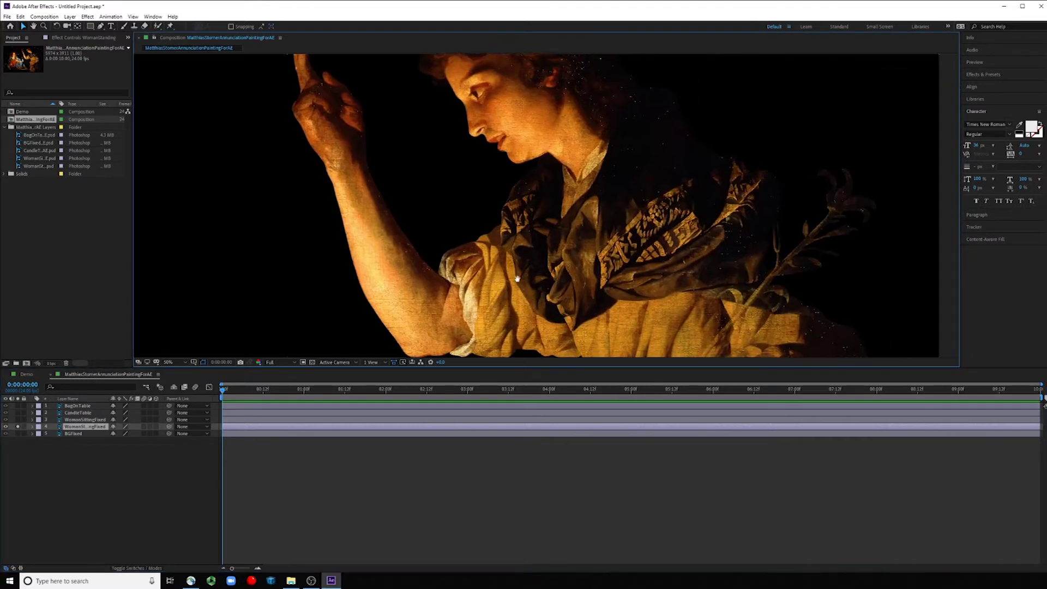
{"action": "scroll", "coordinate": [605, 214], "scroll_direction": "down", "scroll_amount": 2}
{"action": "scroll", "coordinate": [553, 236], "scroll_direction": "up", "scroll_amount": 1}
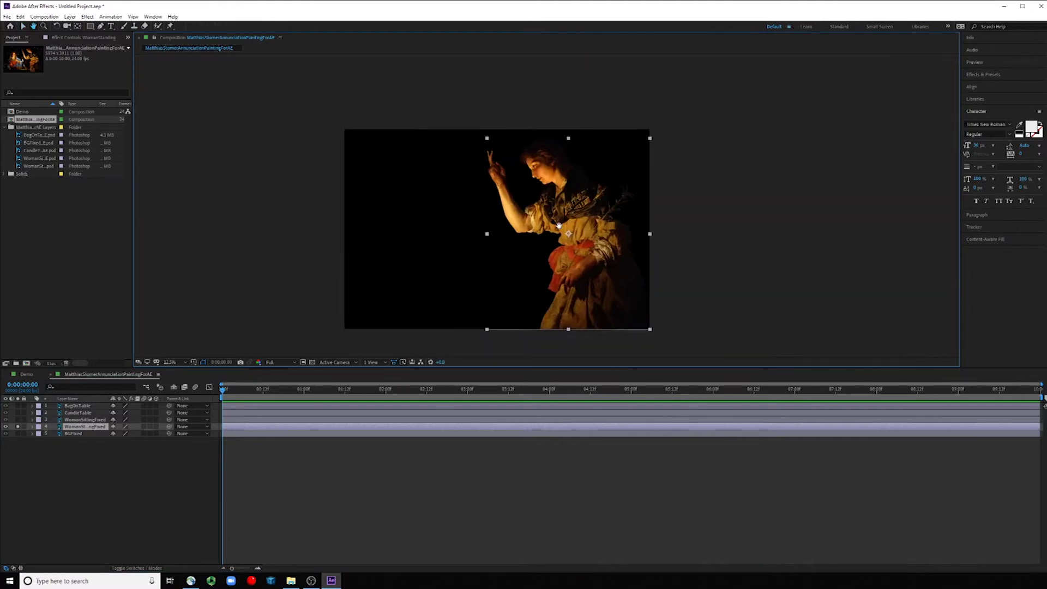
{"action": "scroll", "coordinate": [560, 230], "scroll_direction": "up", "scroll_amount": 2}
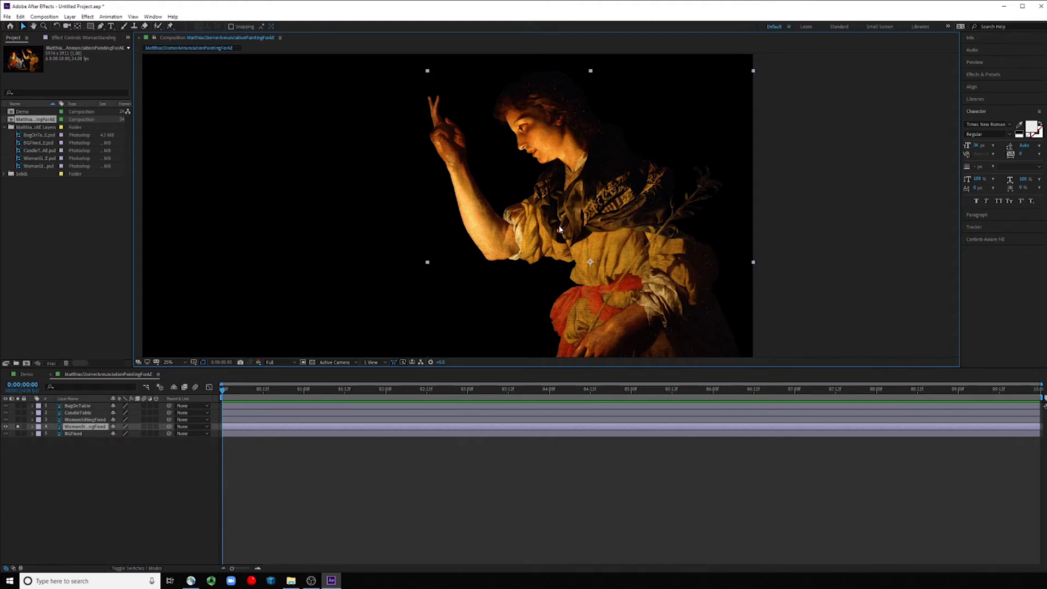
{"action": "left_click", "coordinate": [170, 26]}
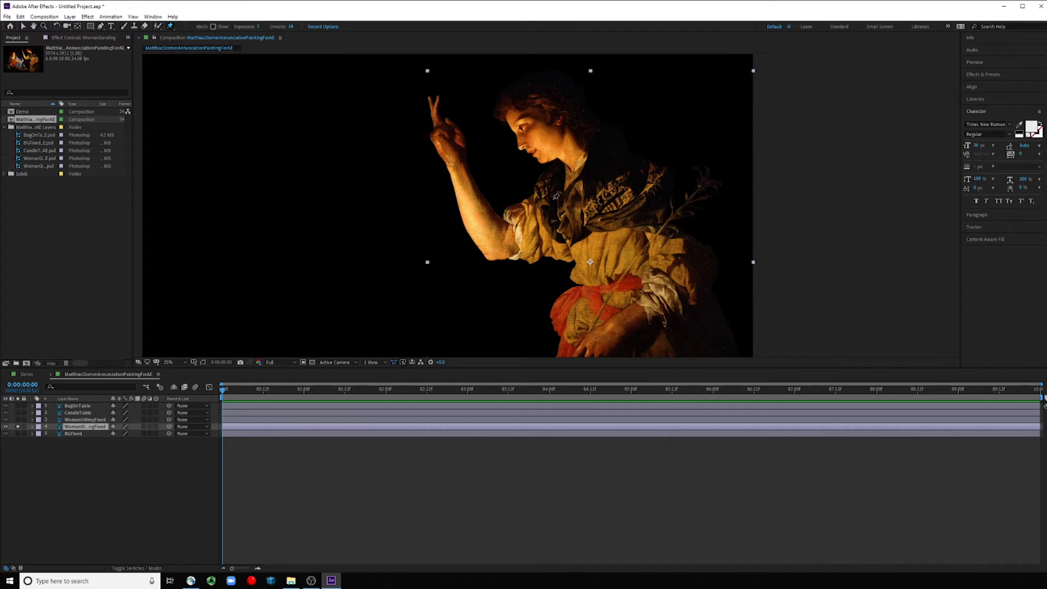
- Place puppet pins on the woman's elbow, both shoulders, chest, waist and lower hand
{"action": "left_click", "coordinate": [501, 239]}
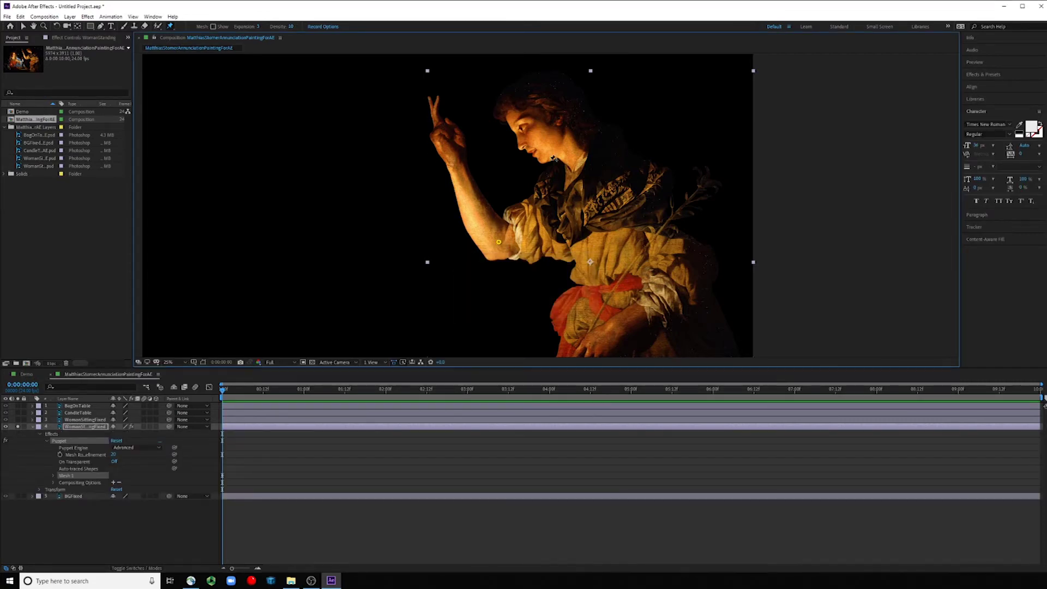
{"action": "left_click", "coordinate": [554, 189]}
{"action": "left_click", "coordinate": [648, 178]}
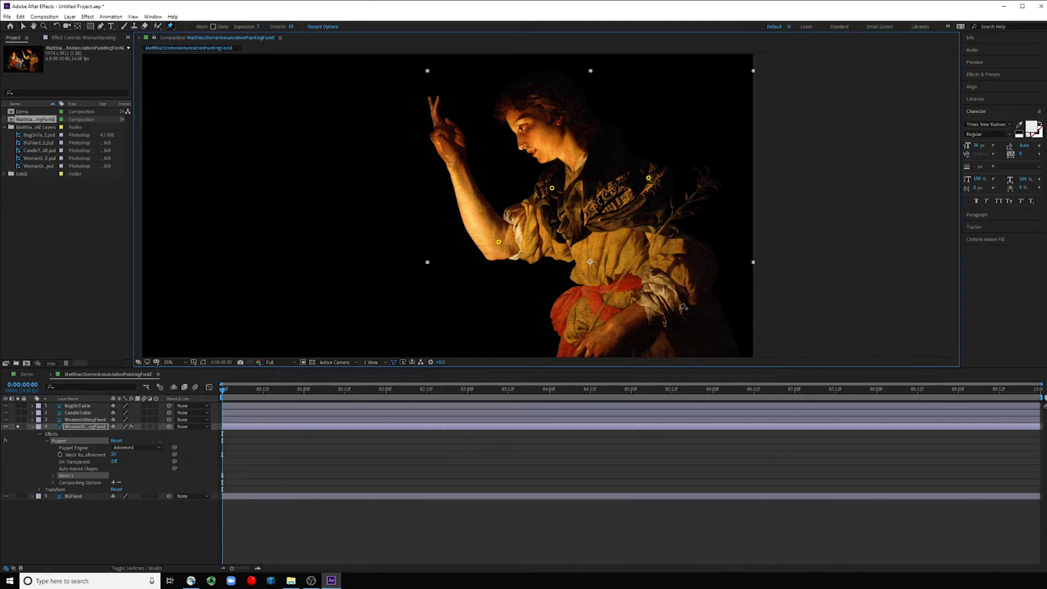
{"action": "left_click", "coordinate": [681, 286]}
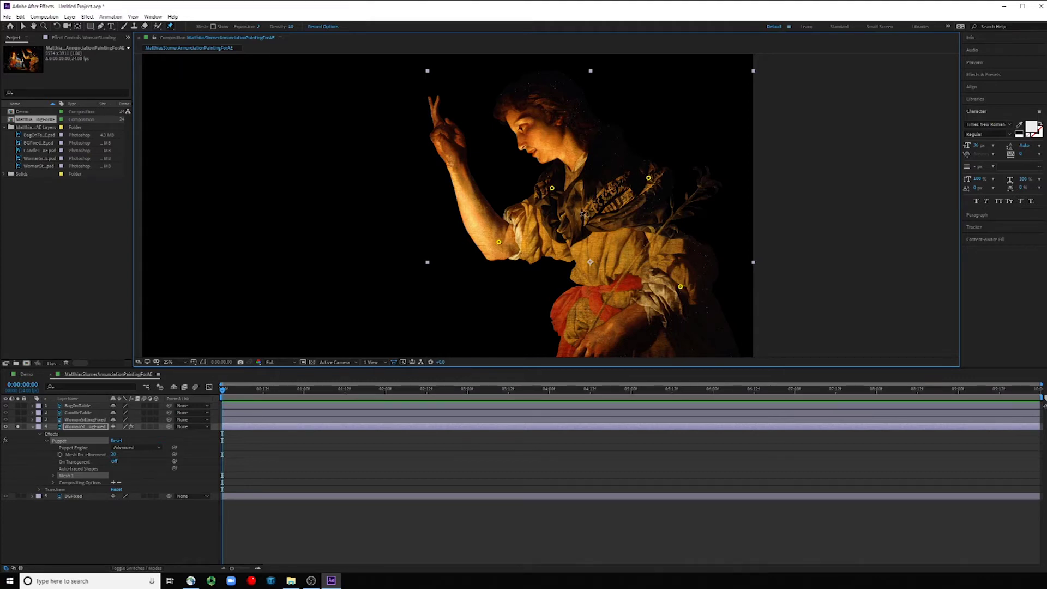
{"action": "left_click", "coordinate": [579, 216]}
{"action": "left_click", "coordinate": [596, 276]}
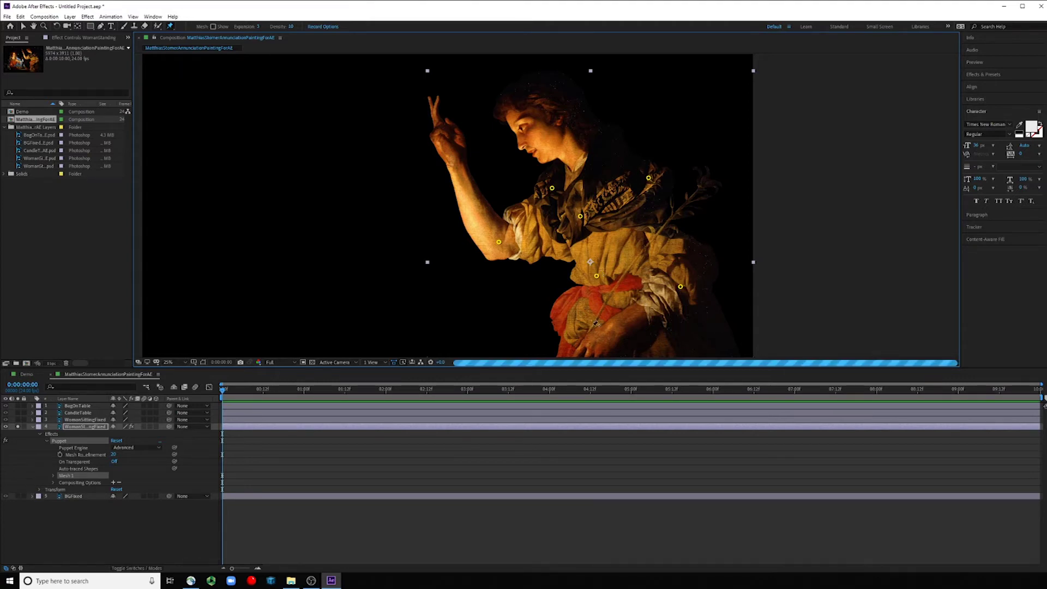
{"action": "left_click", "coordinate": [575, 349]}
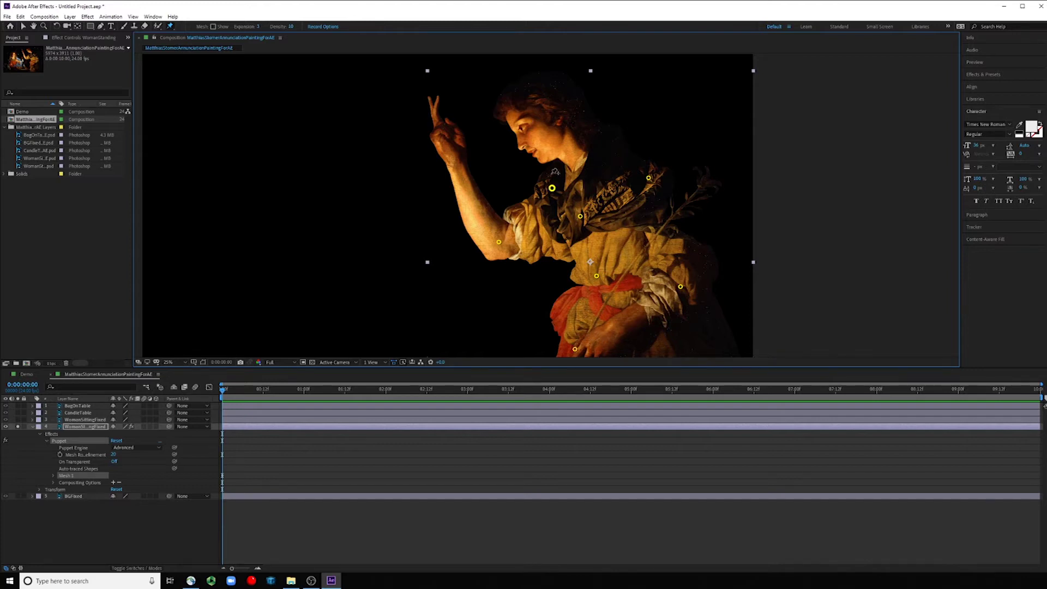
- Add pins on the neck, head, raised arm, raised hand and fingertip, then hide the pins
{"action": "left_click", "coordinate": [566, 147]}
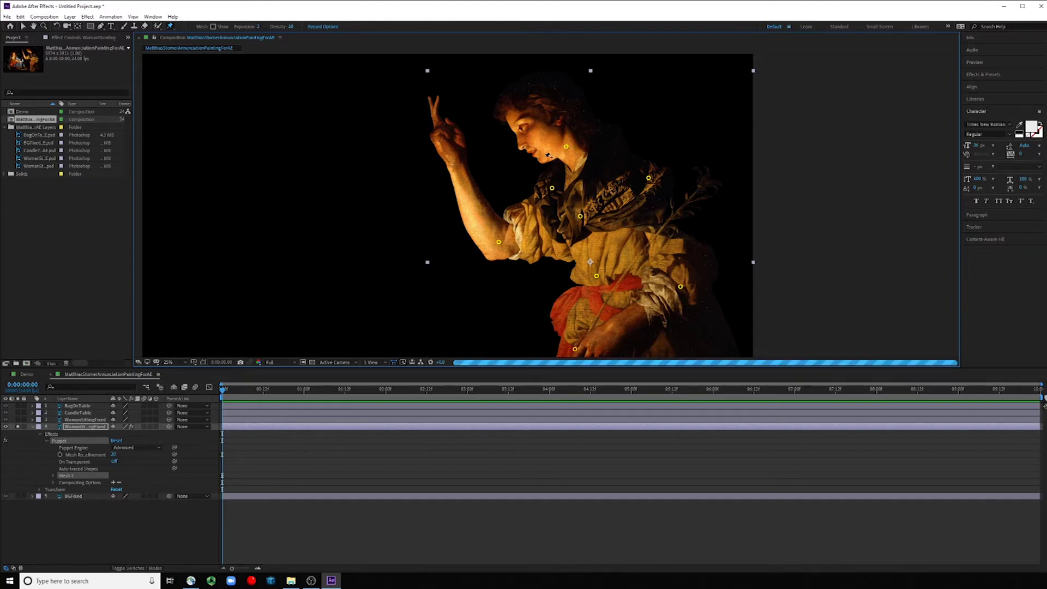
{"action": "left_click", "coordinate": [514, 107]}
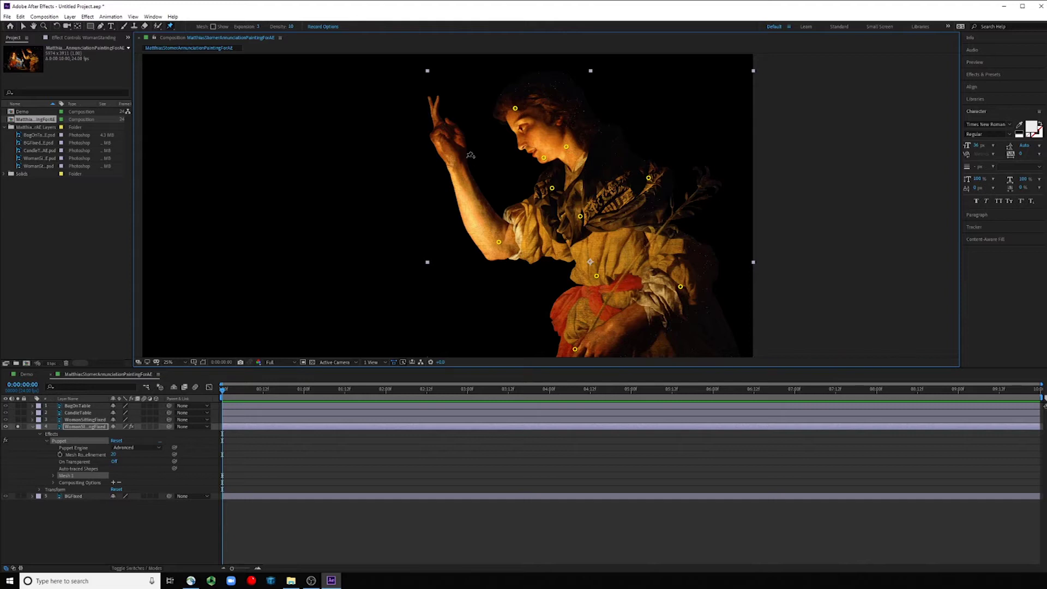
{"action": "left_click", "coordinate": [456, 164]}
{"action": "left_click", "coordinate": [442, 130]}
{"action": "left_click", "coordinate": [431, 98]}
{"action": "left_click", "coordinate": [83, 427]}
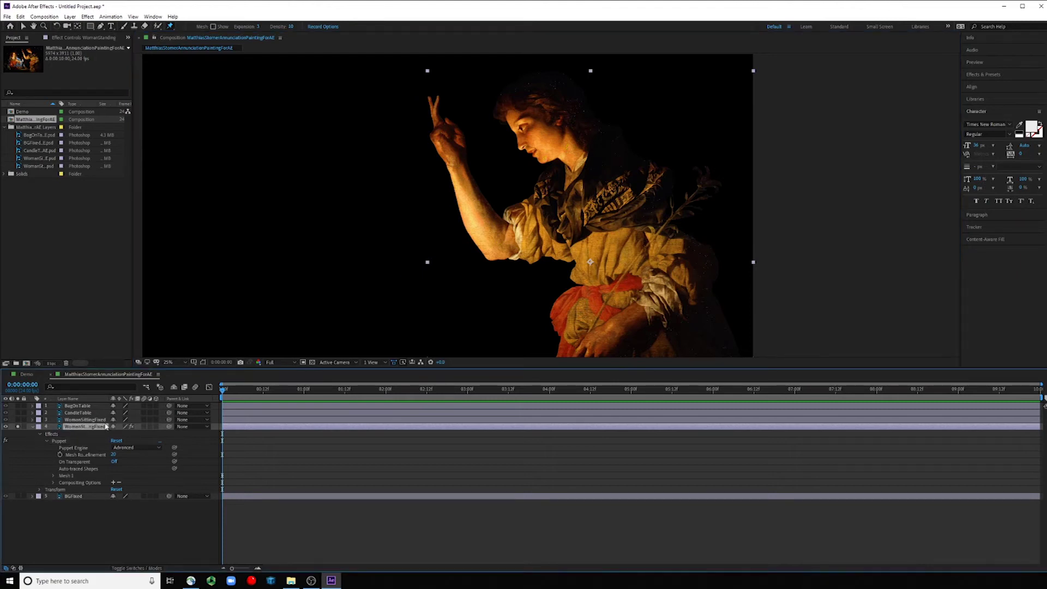
- Expand the Puppet effect's Mesh 1 settings to reveal the list of pins
{"action": "left_click", "coordinate": [63, 442]}
{"action": "left_click", "coordinate": [54, 477]}
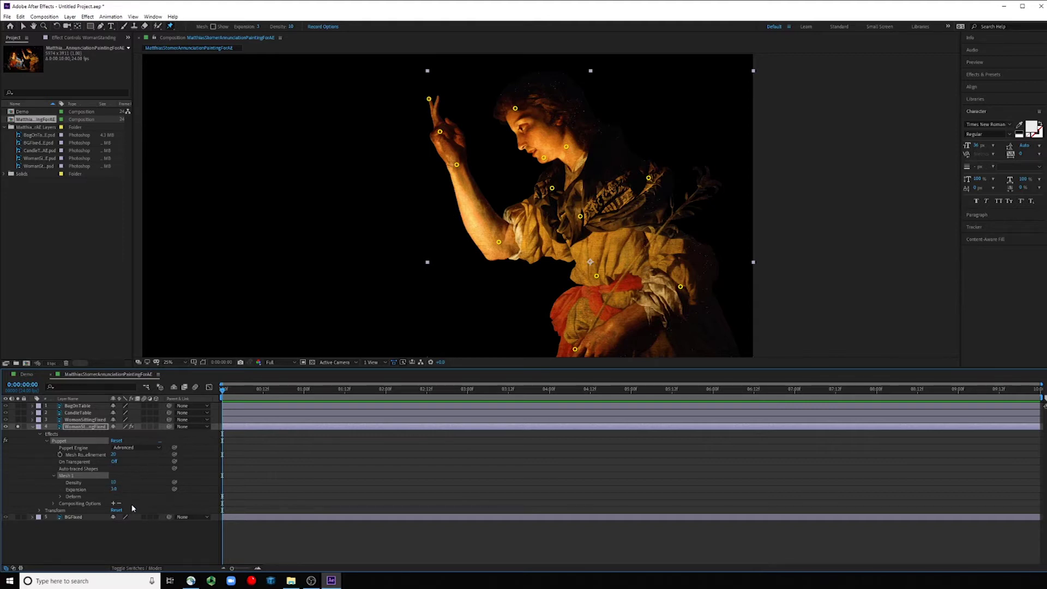
{"action": "left_click", "coordinate": [61, 498]}
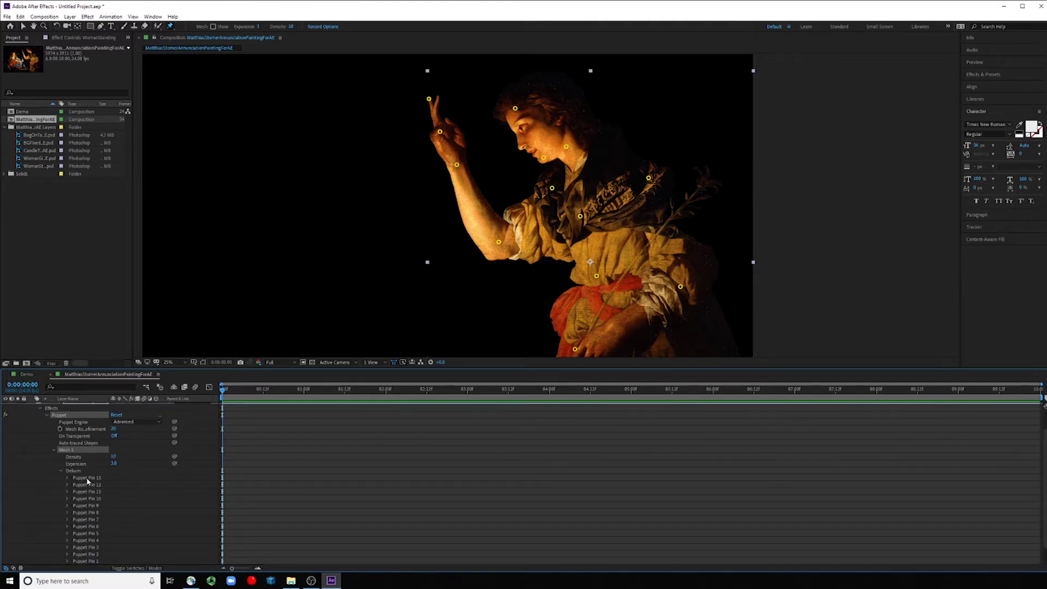
- Identify Puppet Pin 13 as the fingertip pin and expand its settings
{"action": "left_click", "coordinate": [89, 481]}
{"action": "left_click", "coordinate": [429, 99]}
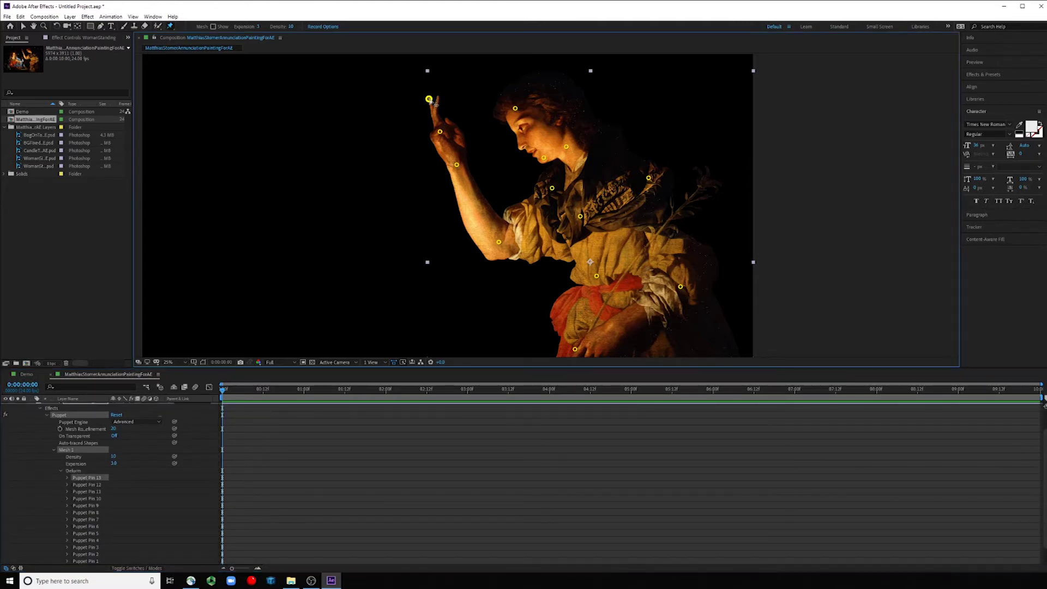
{"action": "left_click", "coordinate": [88, 484]}
{"action": "left_click", "coordinate": [440, 132]}
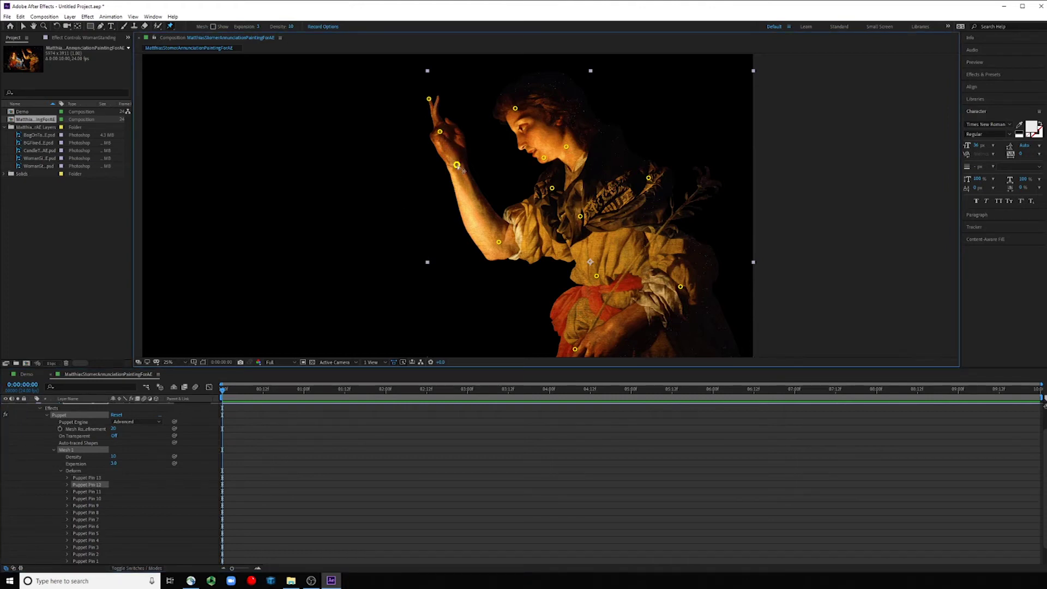
{"action": "left_click", "coordinate": [457, 165]}
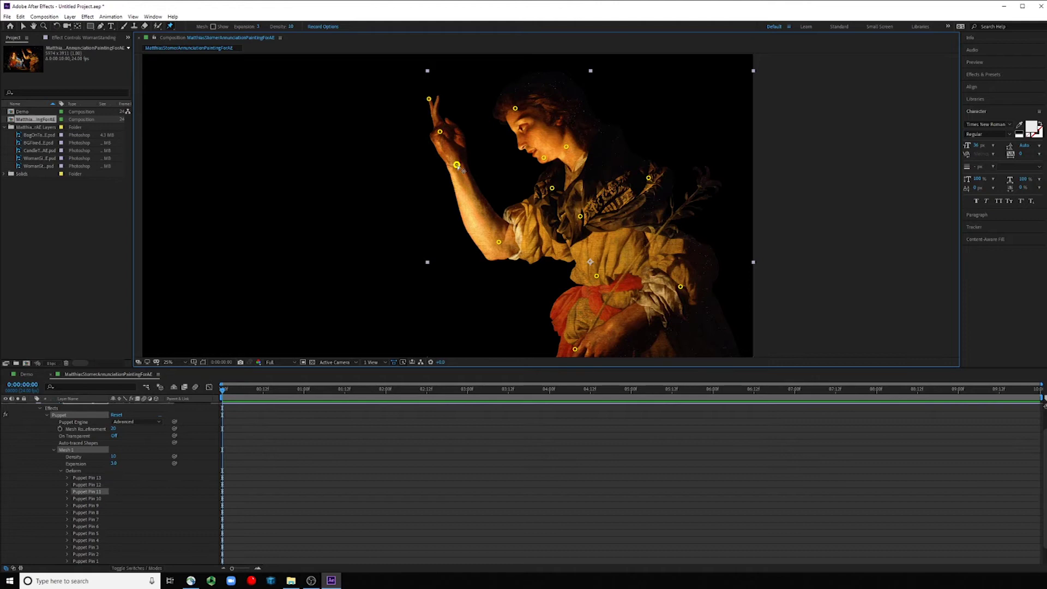
{"action": "left_click", "coordinate": [500, 242]}
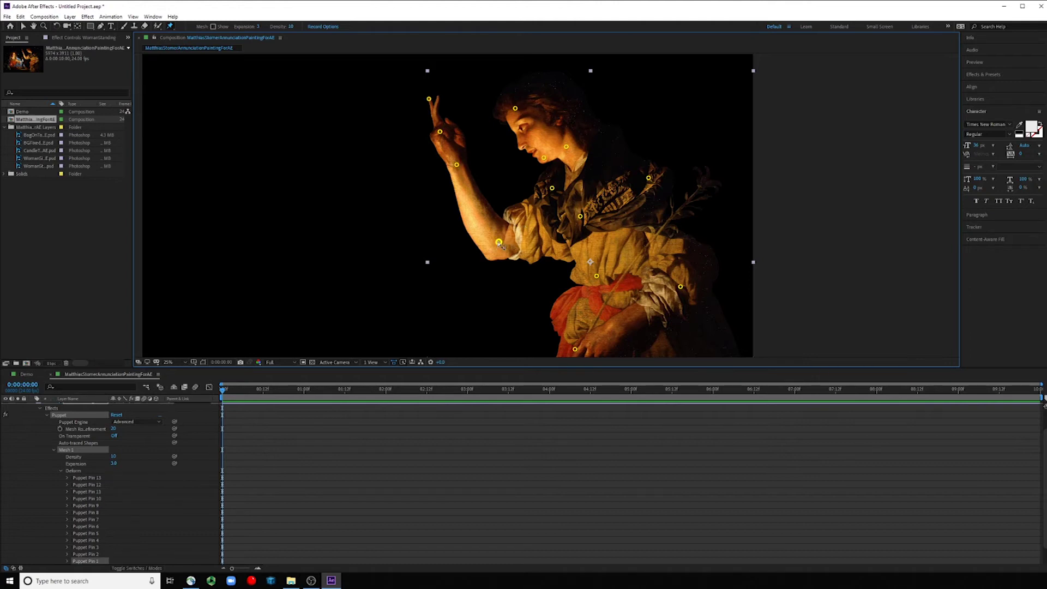
{"action": "left_click", "coordinate": [429, 99]}
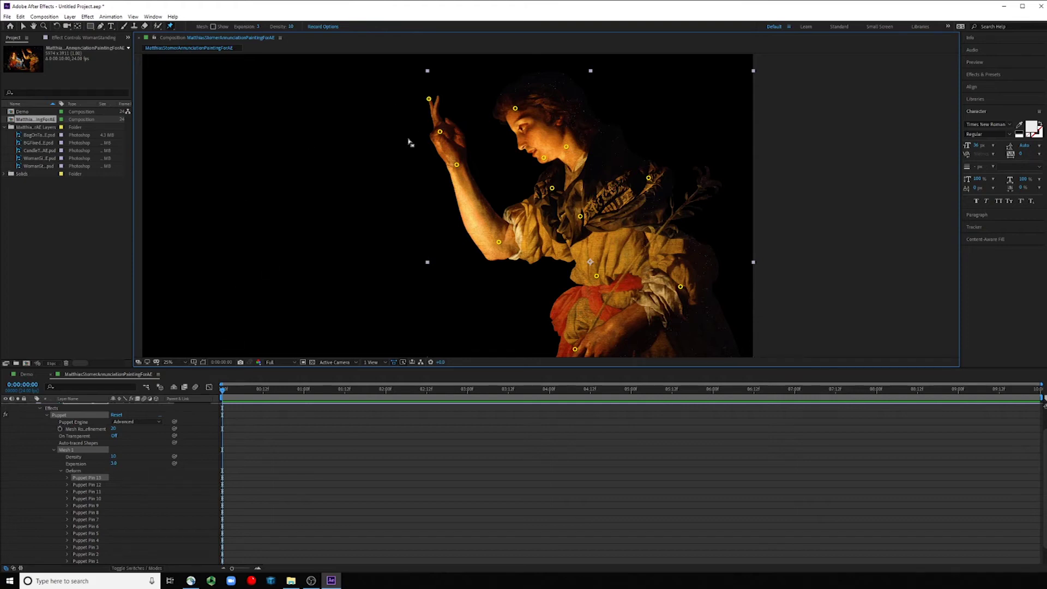
{"action": "left_click", "coordinate": [69, 477]}
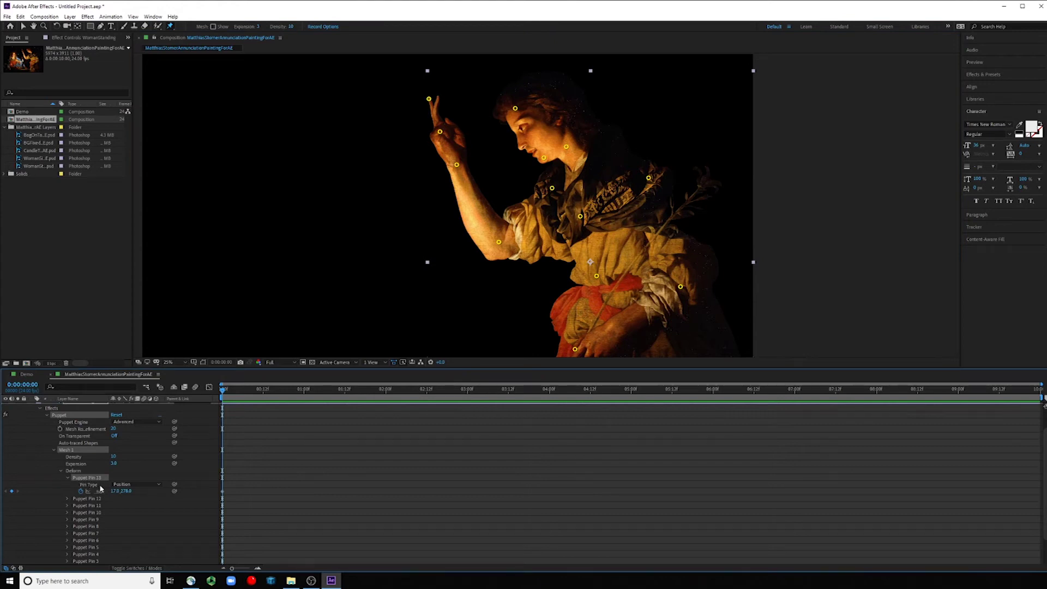
- Check Puppet Pin 13's pin type choices, leaving it set to Position
{"action": "left_click", "coordinate": [125, 484]}
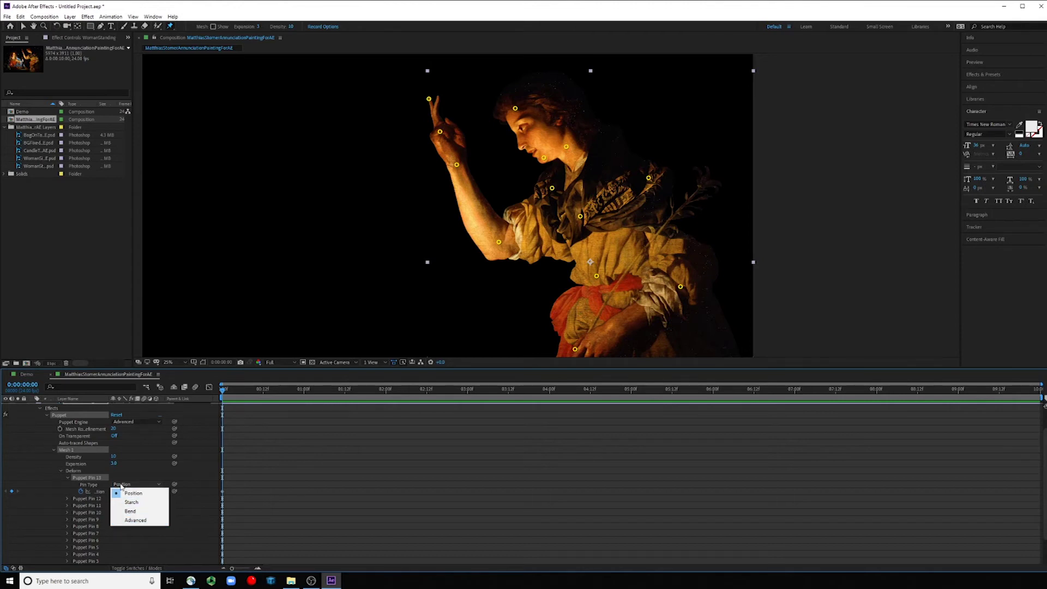
{"action": "left_click", "coordinate": [227, 393]}
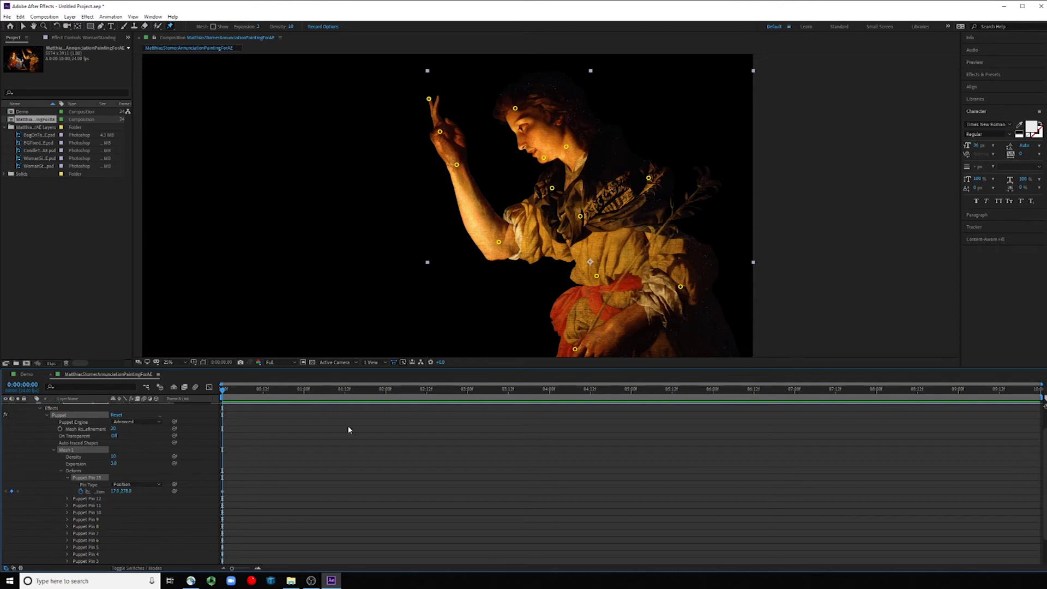
- At 0:00:04:00, pull the fingertip, thumb and wrist pins down-left, then scrub to preview
{"action": "left_click_drag", "start_coordinate": [223, 389], "coordinate": [550, 397]}
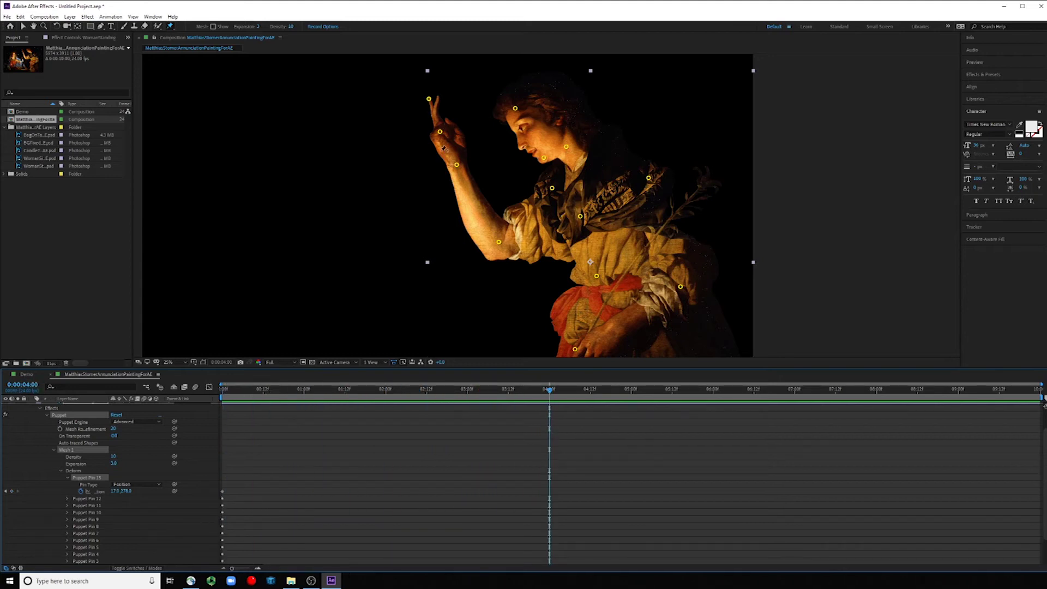
{"action": "left_click", "coordinate": [430, 99]}
{"action": "left_click_drag", "start_coordinate": [429, 99], "coordinate": [370, 128]}
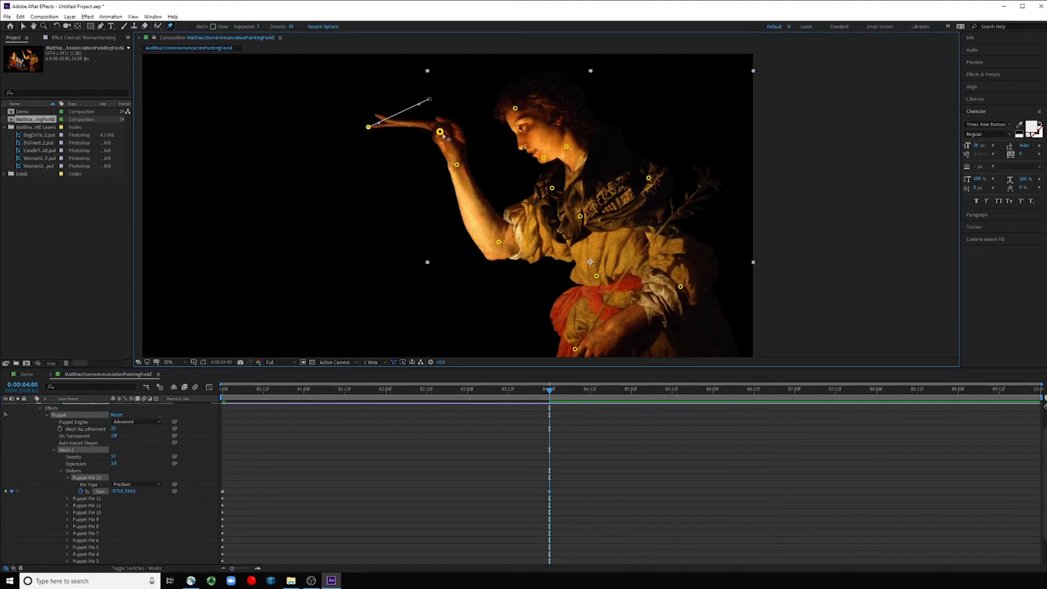
{"action": "left_click_drag", "start_coordinate": [440, 131], "coordinate": [393, 151]}
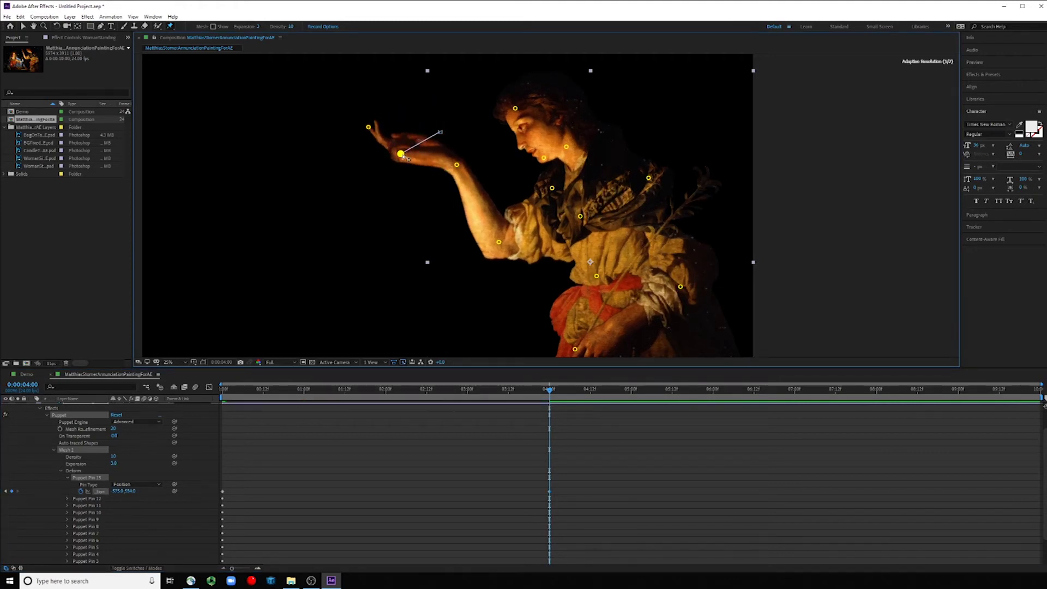
{"action": "left_click_drag", "start_coordinate": [455, 165], "coordinate": [425, 188]}
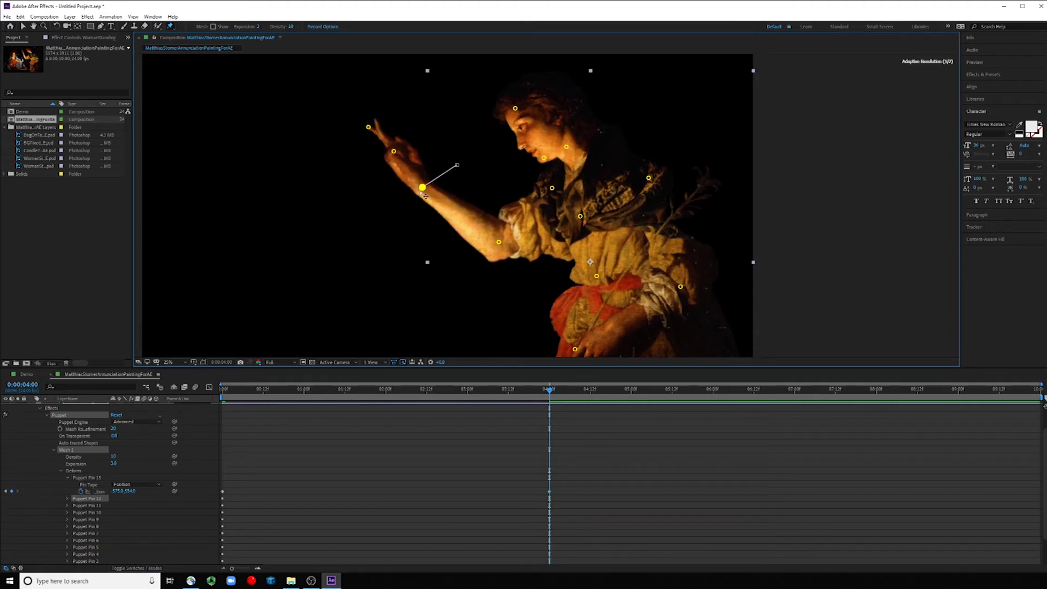
{"action": "left_click_drag", "start_coordinate": [425, 186], "coordinate": [415, 182]}
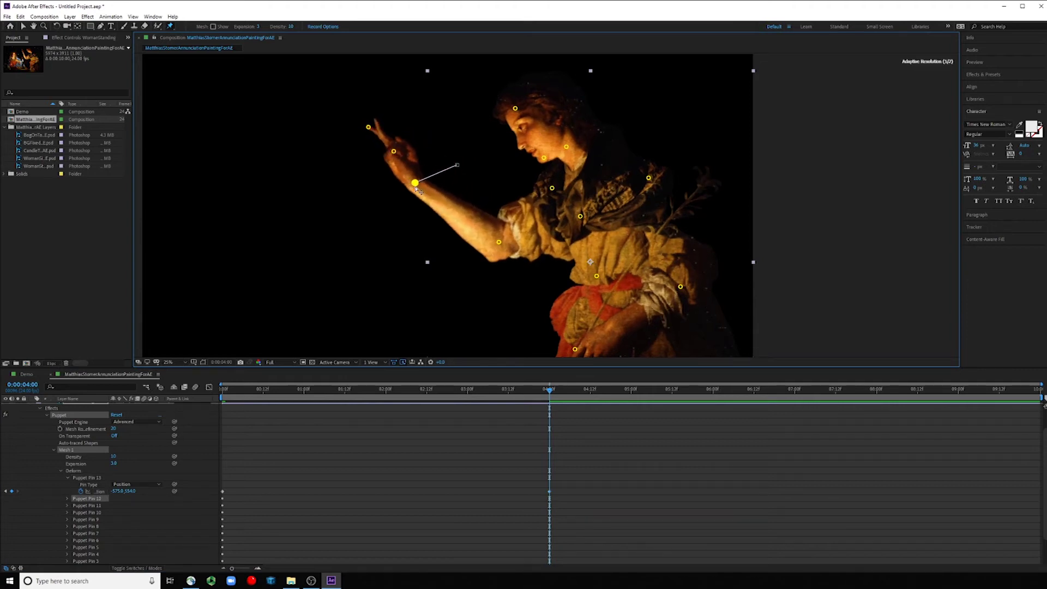
{"action": "left_click_drag", "start_coordinate": [368, 127], "coordinate": [378, 125]}
{"action": "left_click", "coordinate": [378, 125]}
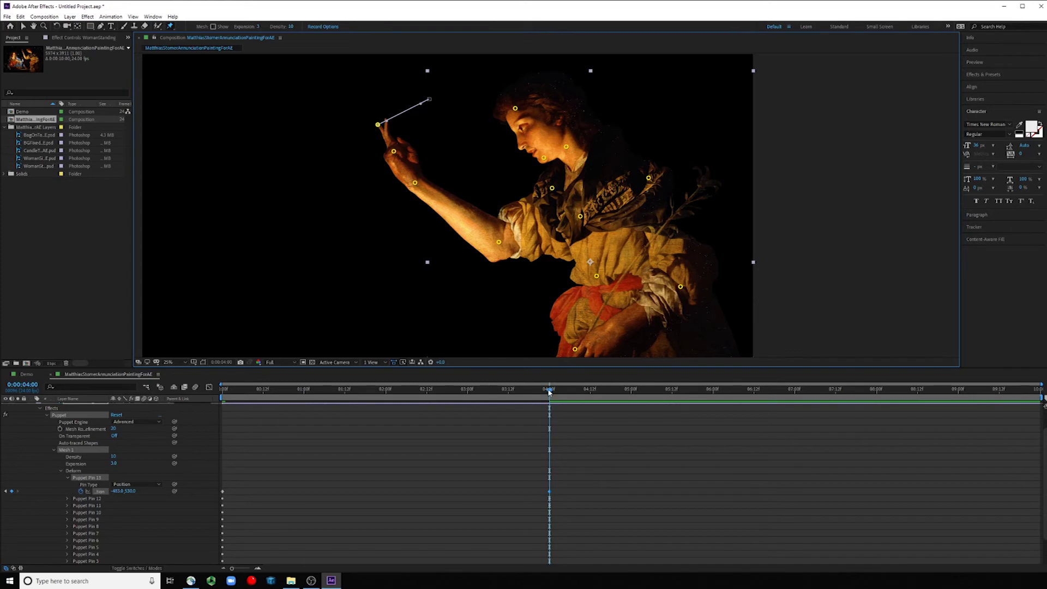
{"action": "left_click_drag", "start_coordinate": [548, 394], "coordinate": [224, 393]}
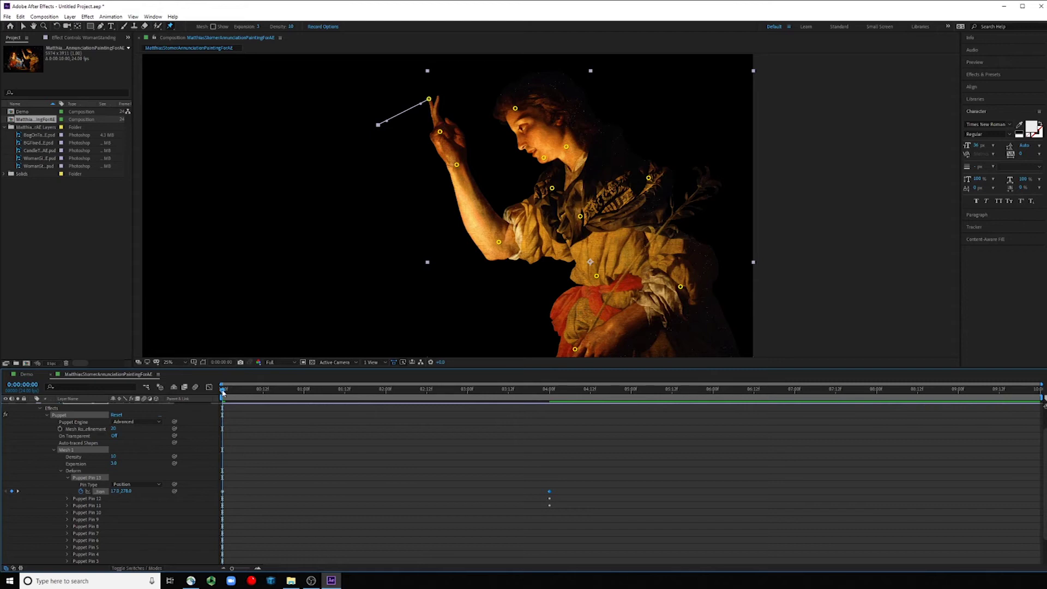
{"action": "mouse_move", "coordinate": [225, 393]}
{"action": "left_mouse_down"}
{"action": "mouse_move", "coordinate": [550, 393]}
{"action": "mouse_move", "coordinate": [379, 393]}
{"action": "mouse_move", "coordinate": [480, 434]}
{"action": "mouse_move", "coordinate": [376, 453]}
{"action": "mouse_move", "coordinate": [221, 457]}
{"action": "left_mouse_up"}
- Change Puppet Pin 8 at the neck into a Bend pin
{"action": "left_click", "coordinate": [566, 147]}
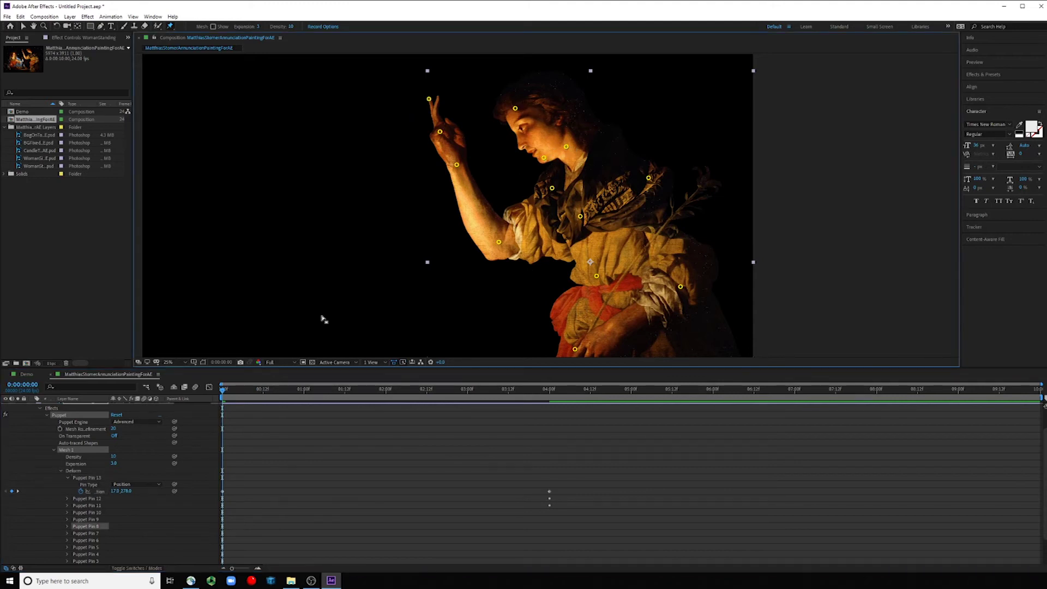
{"action": "left_click", "coordinate": [69, 528]}
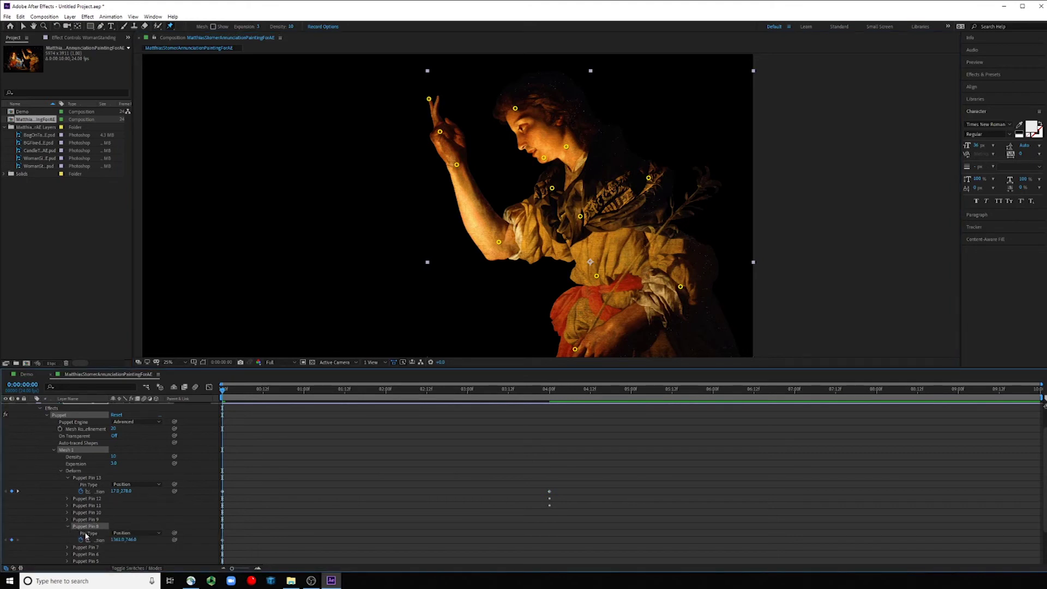
{"action": "left_click", "coordinate": [83, 522]}
{"action": "left_click", "coordinate": [86, 513]}
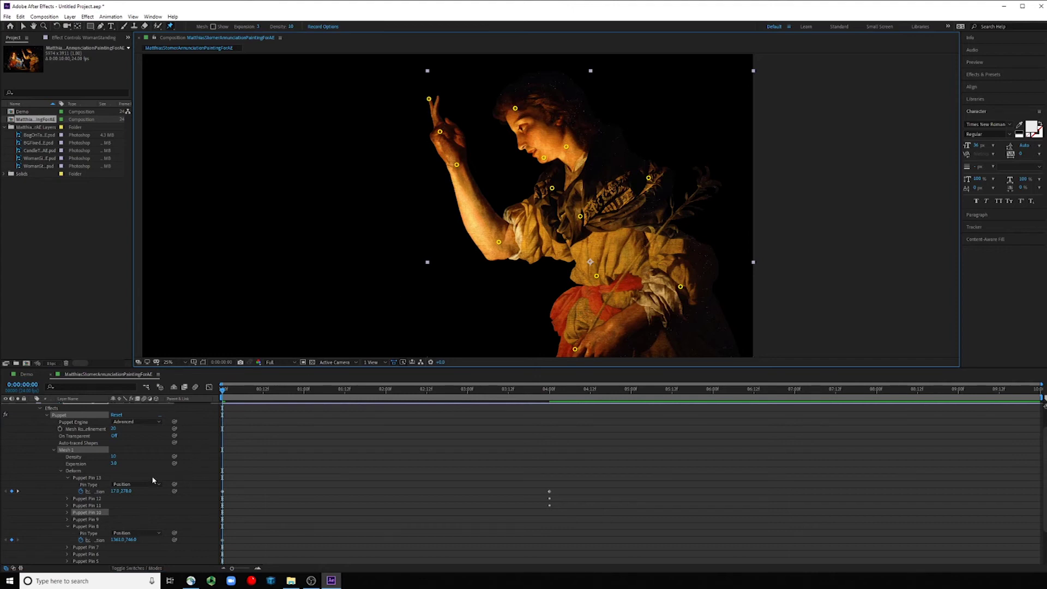
{"action": "key", "text": "Down"}
{"action": "left_click", "coordinate": [131, 533]}
{"action": "left_click", "coordinate": [138, 516]}
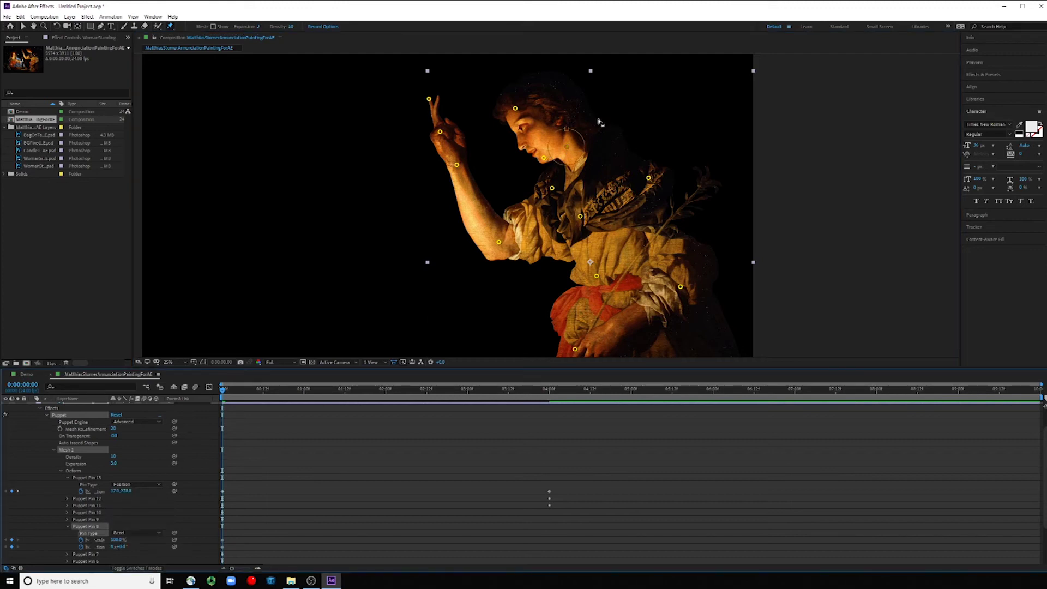
- Rotate the neck bend back toward 0° and nudge the forehead pin up-right
{"action": "left_click_drag", "start_coordinate": [572, 138], "coordinate": [586, 146]}
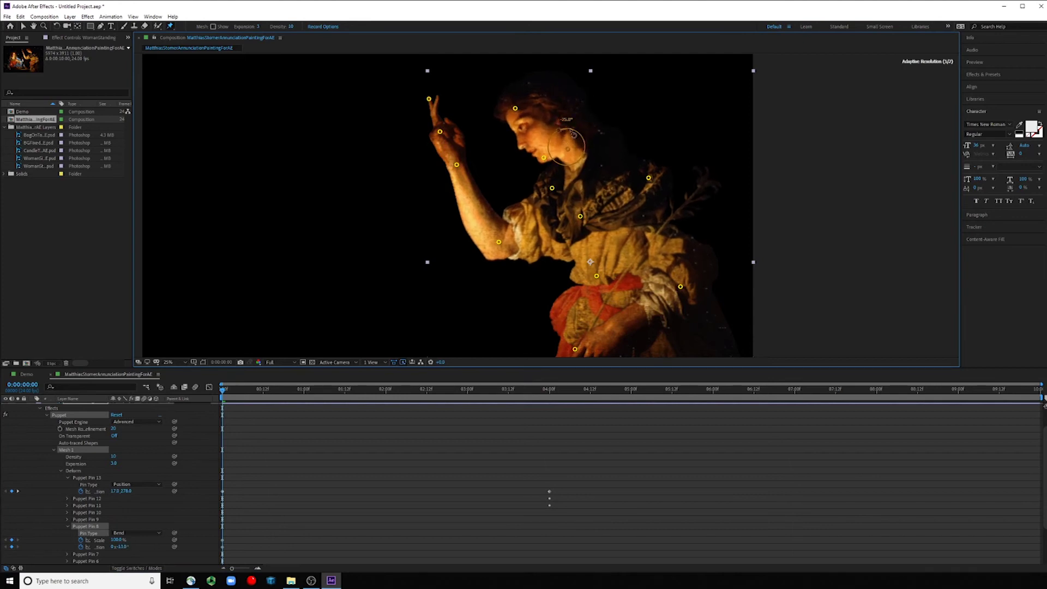
{"action": "left_click_drag", "start_coordinate": [585, 147], "coordinate": [583, 138]}
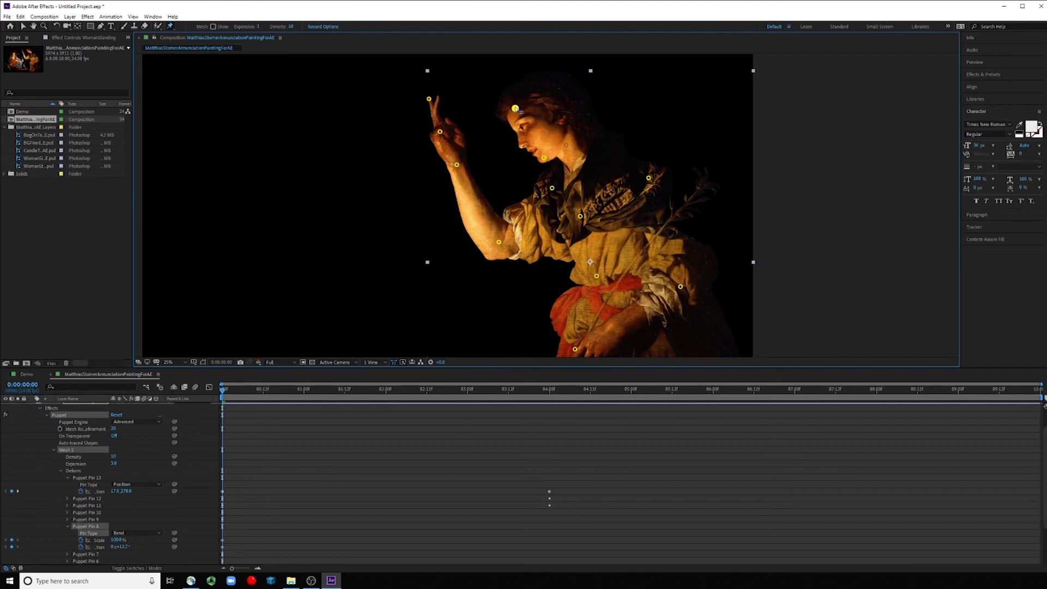
{"action": "left_click_drag", "start_coordinate": [515, 109], "coordinate": [523, 106]}
{"action": "left_click", "coordinate": [545, 159]}
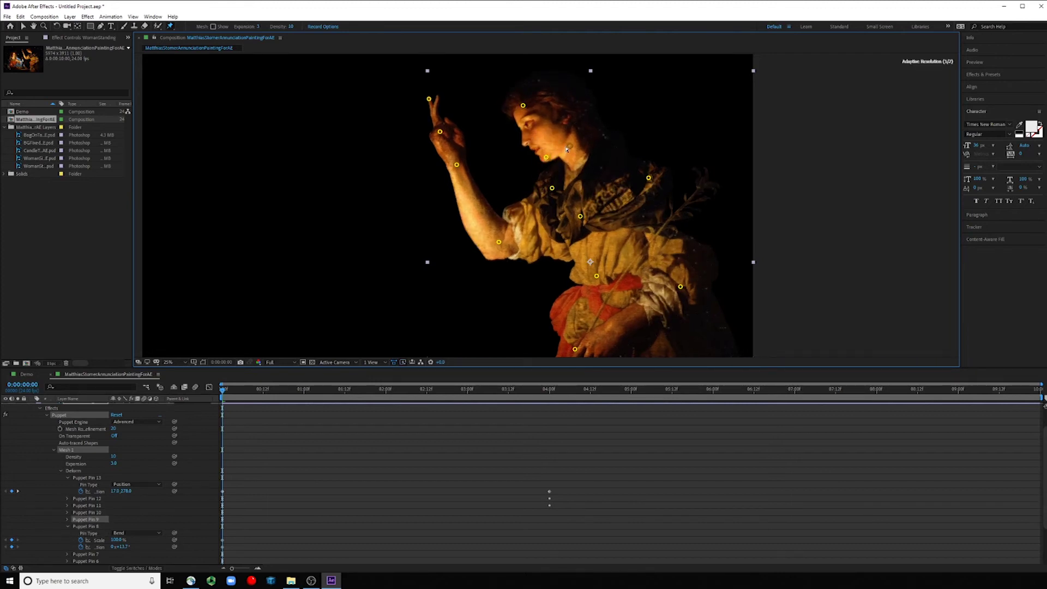
{"action": "left_click", "coordinate": [550, 161]}
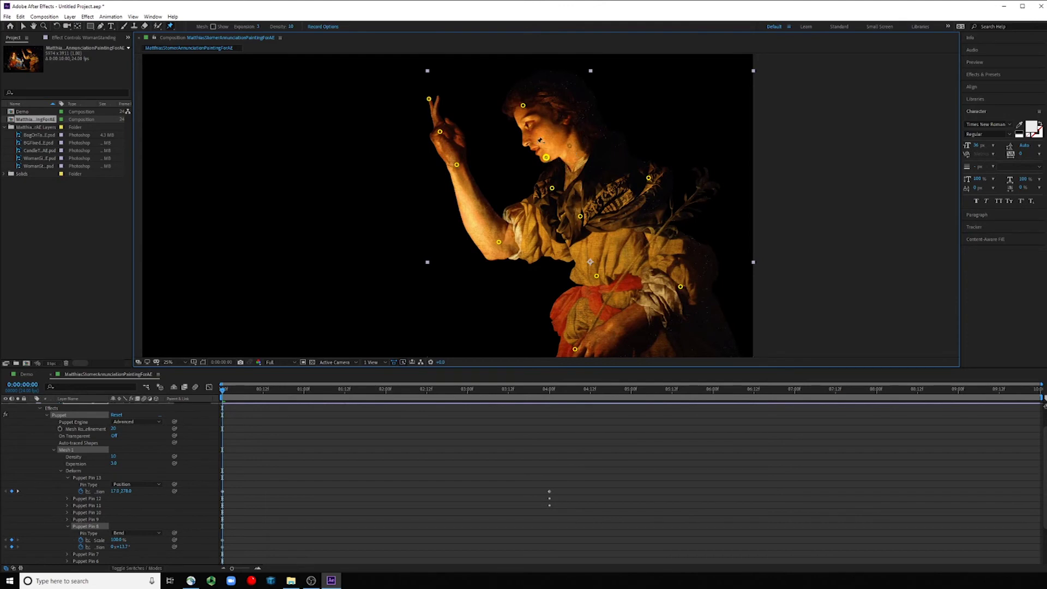
{"action": "left_click", "coordinate": [522, 105]}
{"action": "left_click", "coordinate": [648, 177]}
{"action": "scroll", "coordinate": [70, 500], "scroll_direction": "down", "scroll_amount": 3}
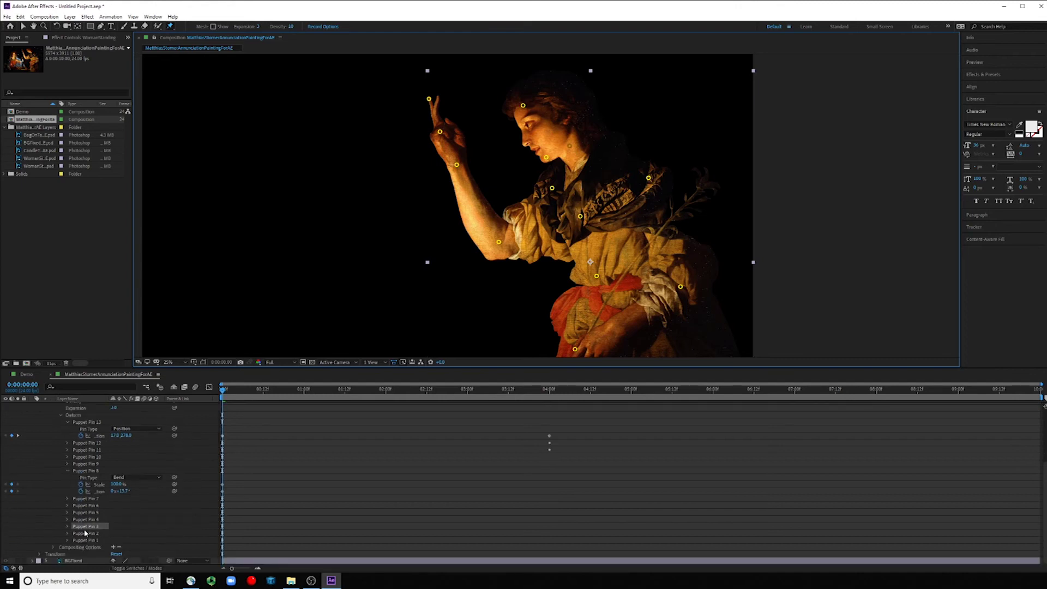
- Set Puppet Pin 3 to Starch and undo a test move of the pin
{"action": "left_click", "coordinate": [69, 527]}
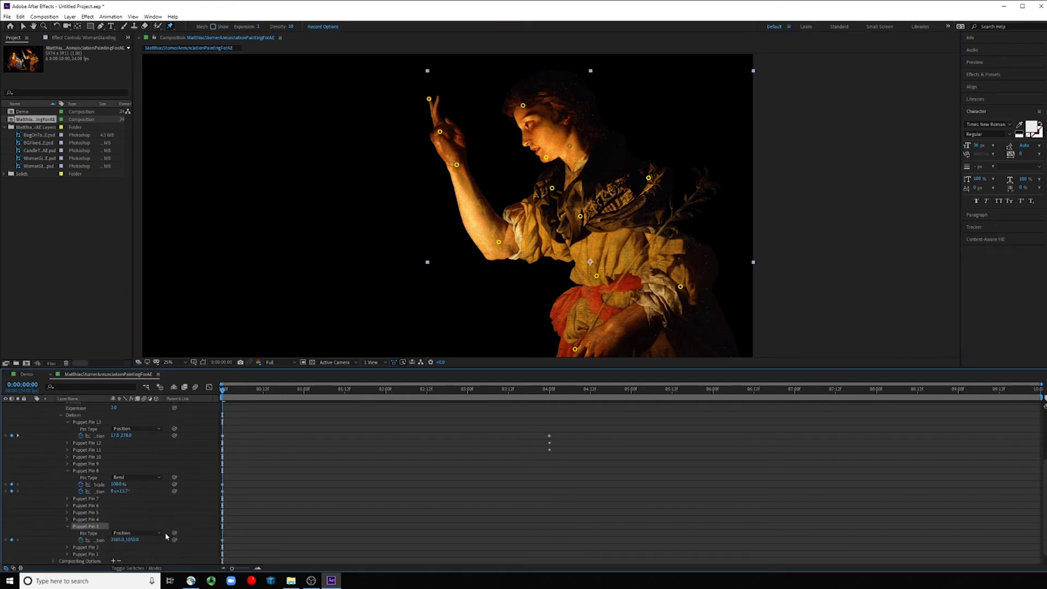
{"action": "left_click", "coordinate": [159, 532]}
{"action": "left_click", "coordinate": [131, 510]}
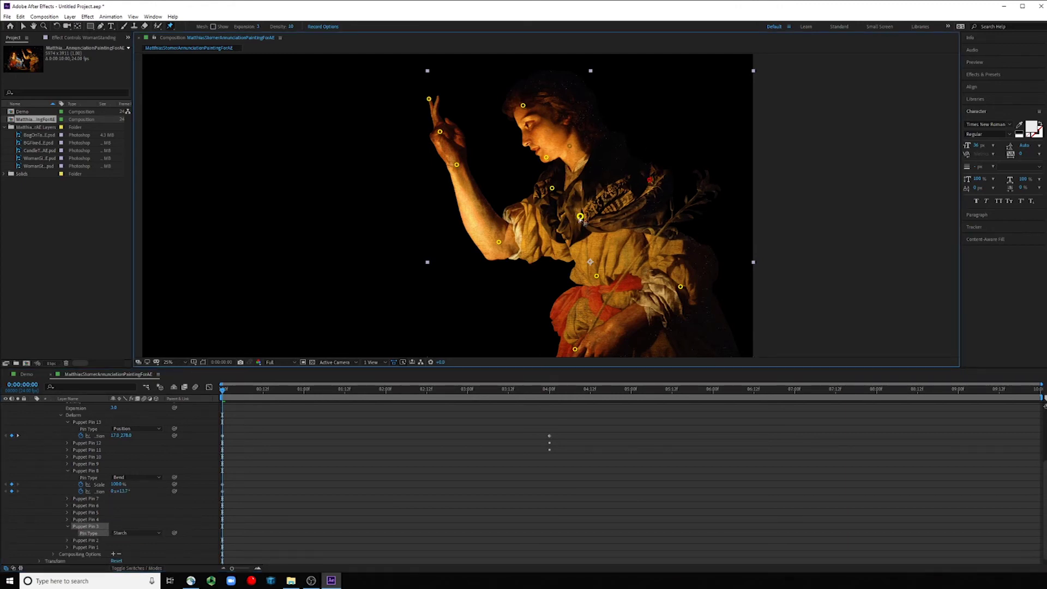
{"action": "left_click_drag", "start_coordinate": [580, 216], "coordinate": [592, 217]}
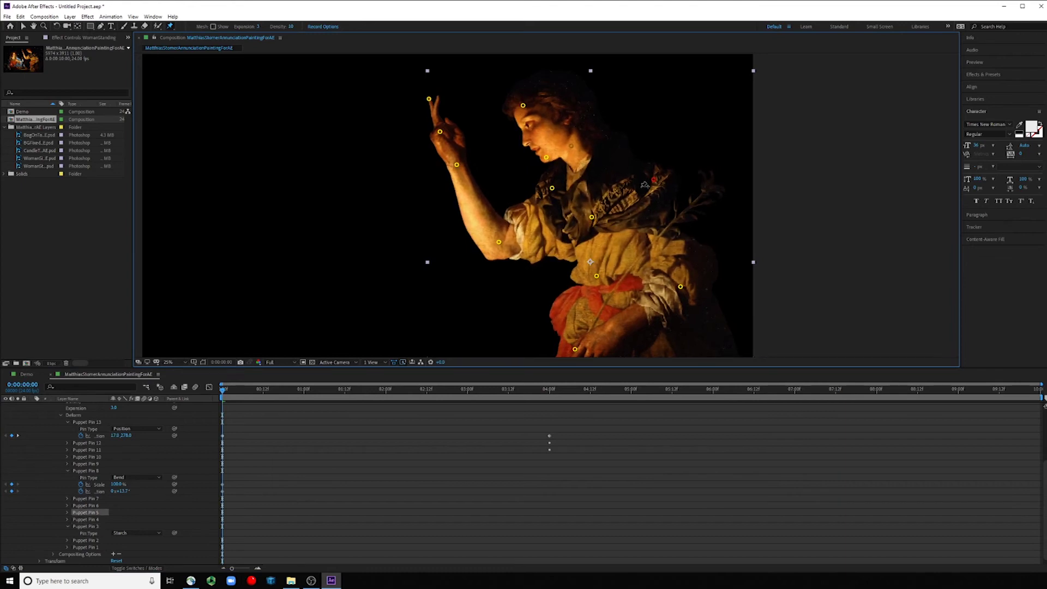
{"action": "key", "text": "ctrl+z"}
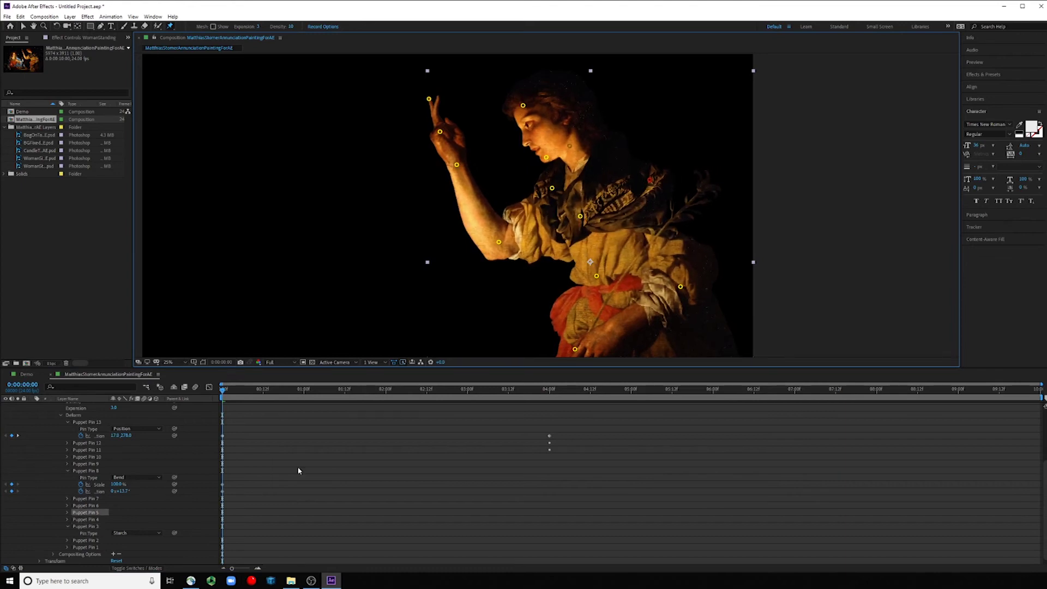
- Try Puppet Pin 3 as an Advanced pin, deforming the shoulder area and undoing a rotation
{"action": "left_click", "coordinate": [121, 533]}
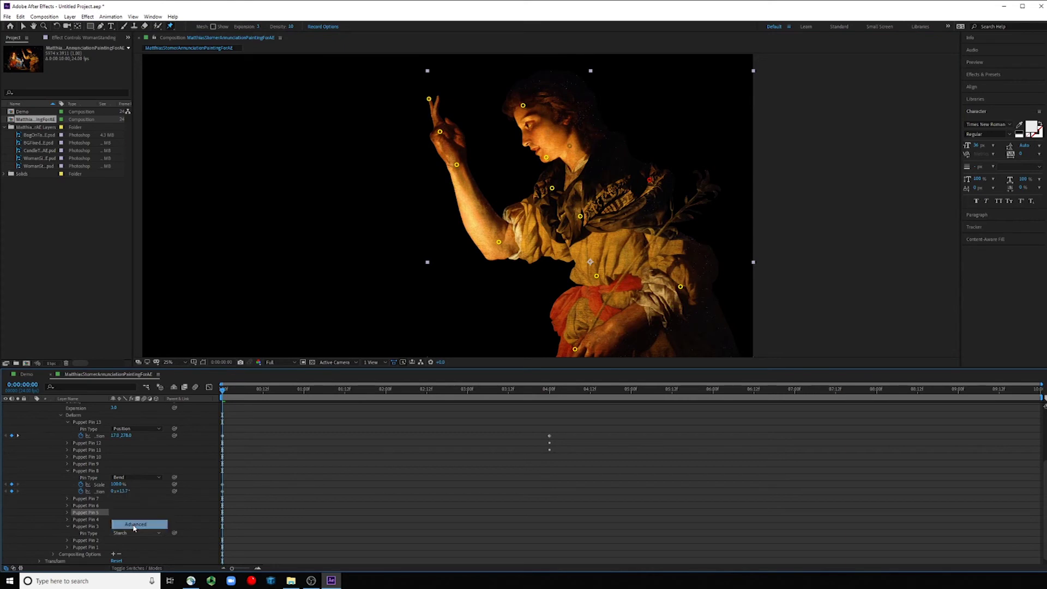
{"action": "left_click", "coordinate": [648, 178]}
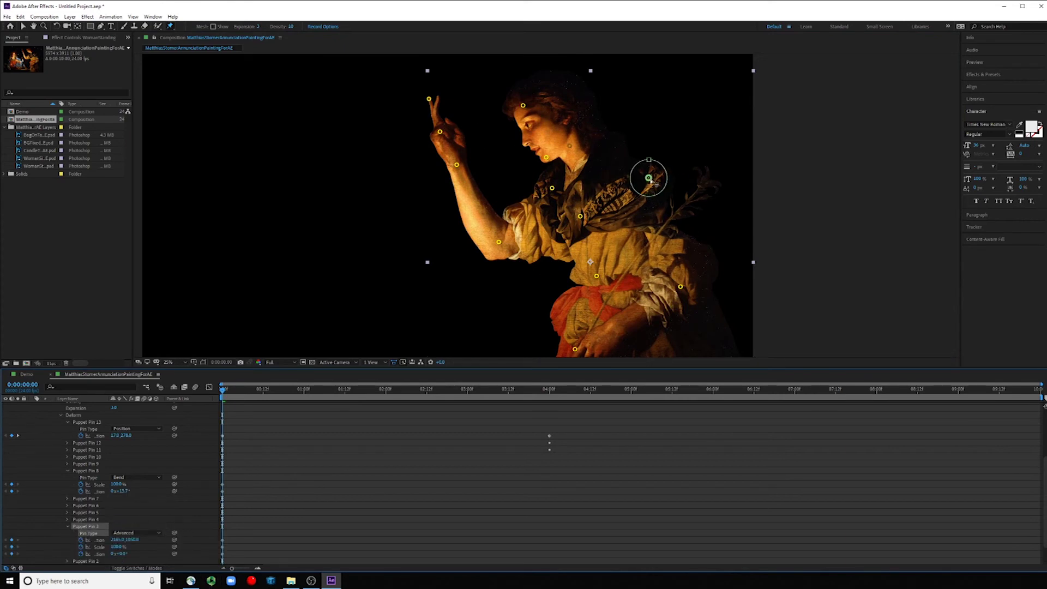
{"action": "left_click_drag", "start_coordinate": [652, 185], "coordinate": [656, 161]}
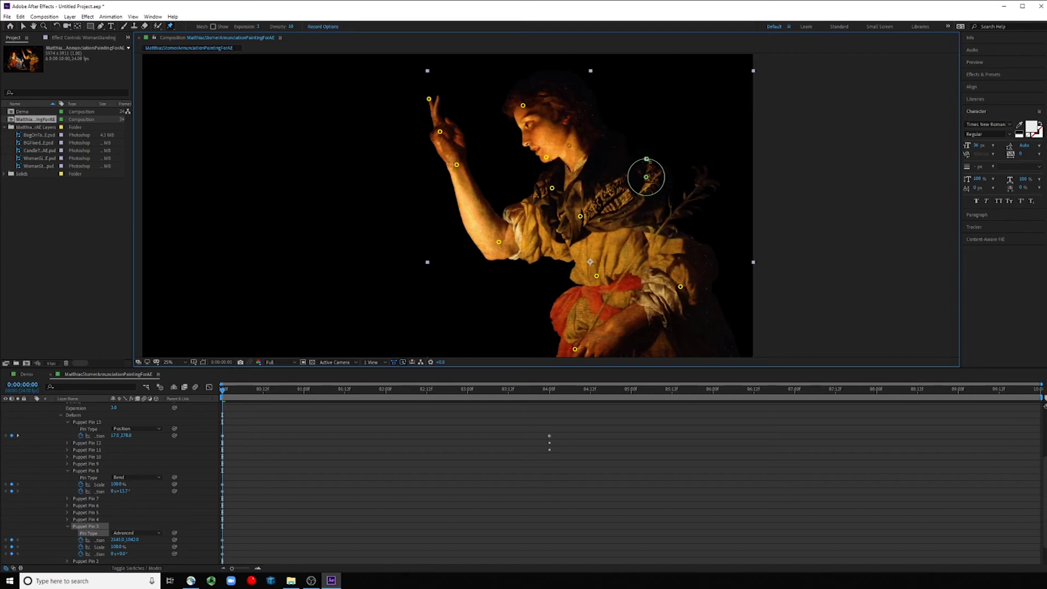
{"action": "left_click_drag", "start_coordinate": [654, 161], "coordinate": [657, 164]}
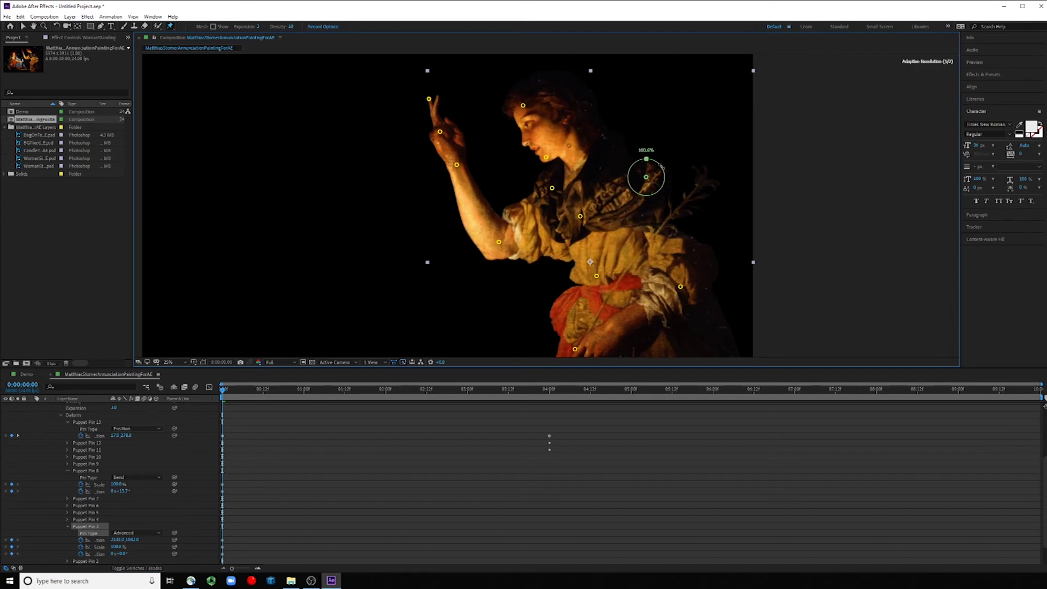
{"action": "left_click_drag", "start_coordinate": [660, 168], "coordinate": [664, 174]}
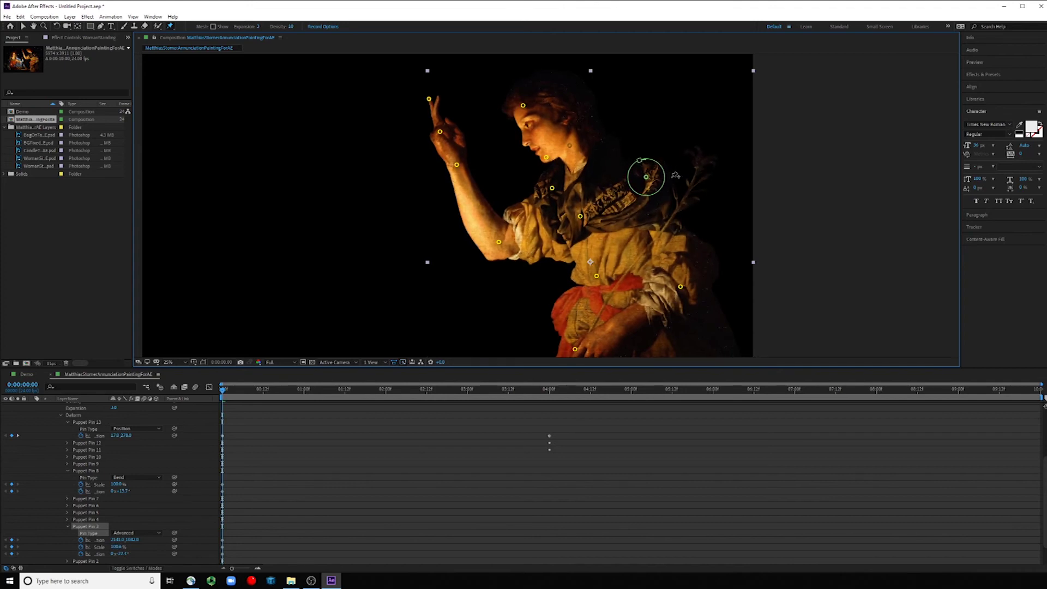
{"action": "key", "text": "ctrl+z"}
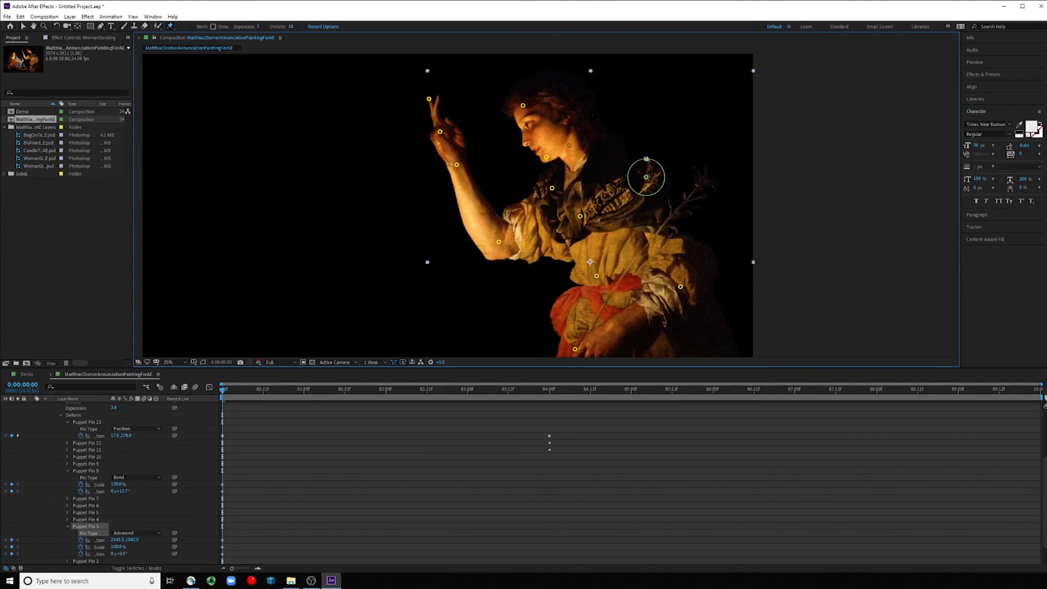
- Return Puppet Pin 3 to Starch and play back the arm animation from the start
{"action": "mouse_move", "coordinate": [646, 158]}
{"action": "left_mouse_down"}
{"action": "mouse_move", "coordinate": [602, 131]}
{"action": "mouse_move", "coordinate": [650, 162]}
{"action": "left_mouse_up"}
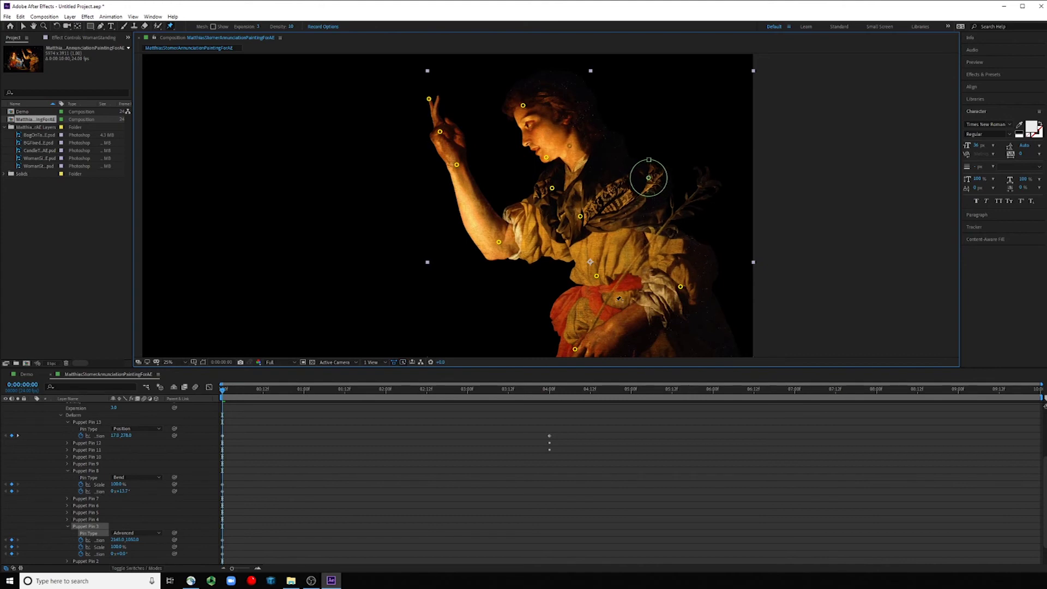
{"action": "left_click", "coordinate": [99, 531]}
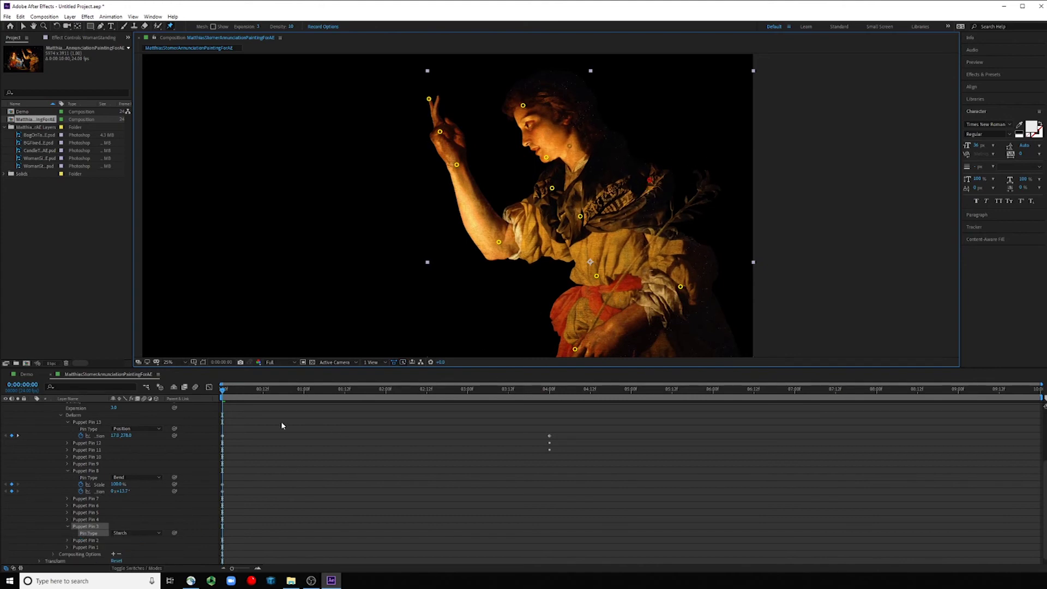
{"action": "key", "text": "space"}
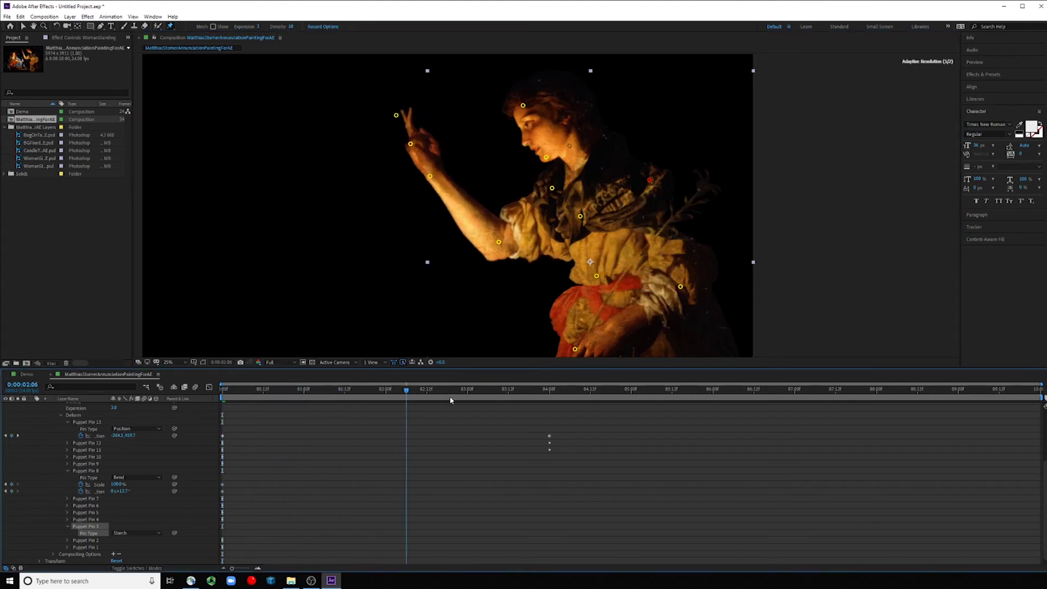
{"action": "left_click_drag", "start_coordinate": [451, 390], "coordinate": [223, 391]}
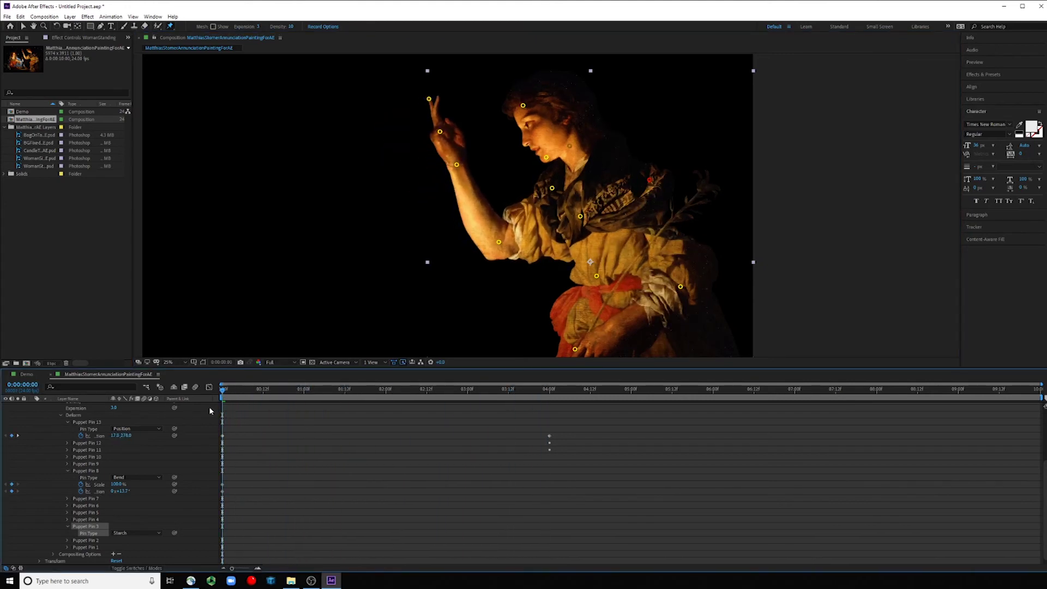
- At 4 seconds, rotate neck Bend pin 8 to tilt the head, then scrub to check
{"action": "key", "text": "space"}
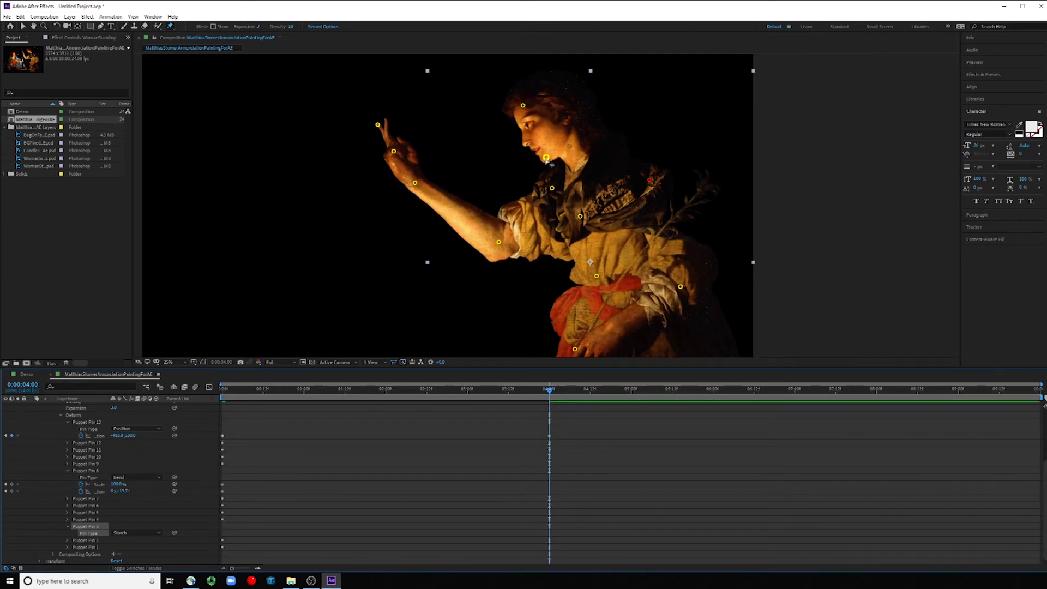
{"action": "left_click", "coordinate": [573, 148]}
{"action": "left_click_drag", "start_coordinate": [557, 133], "coordinate": [557, 136]}
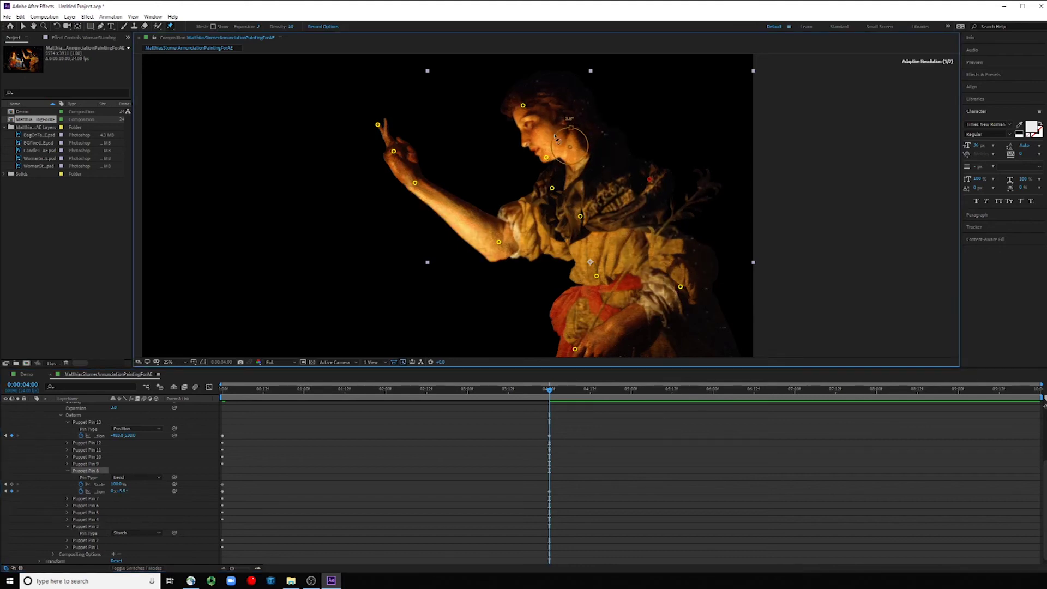
{"action": "left_click", "coordinate": [522, 105]}
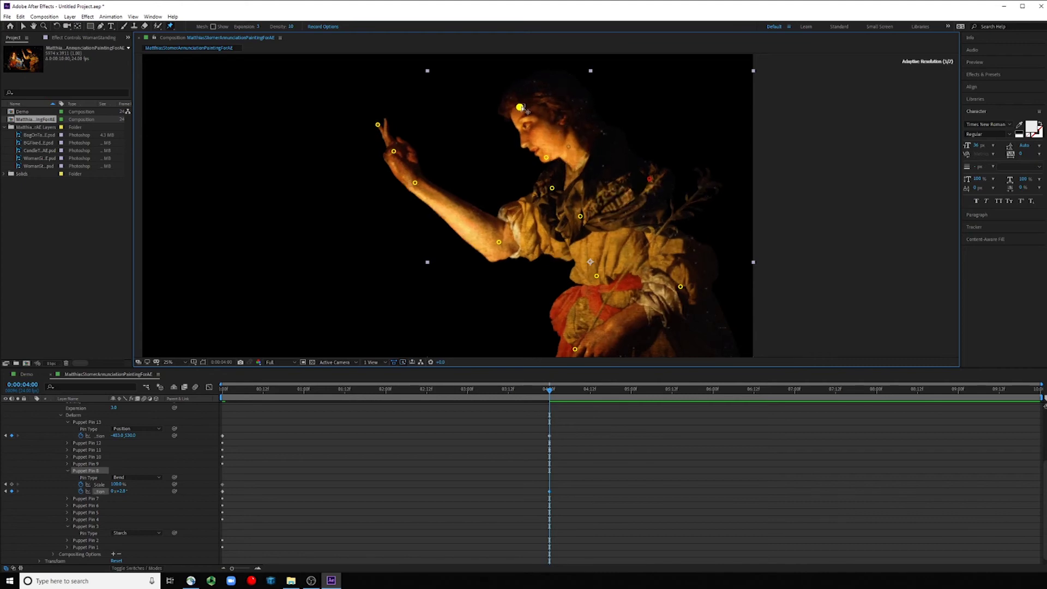
{"action": "left_click", "coordinate": [547, 161]}
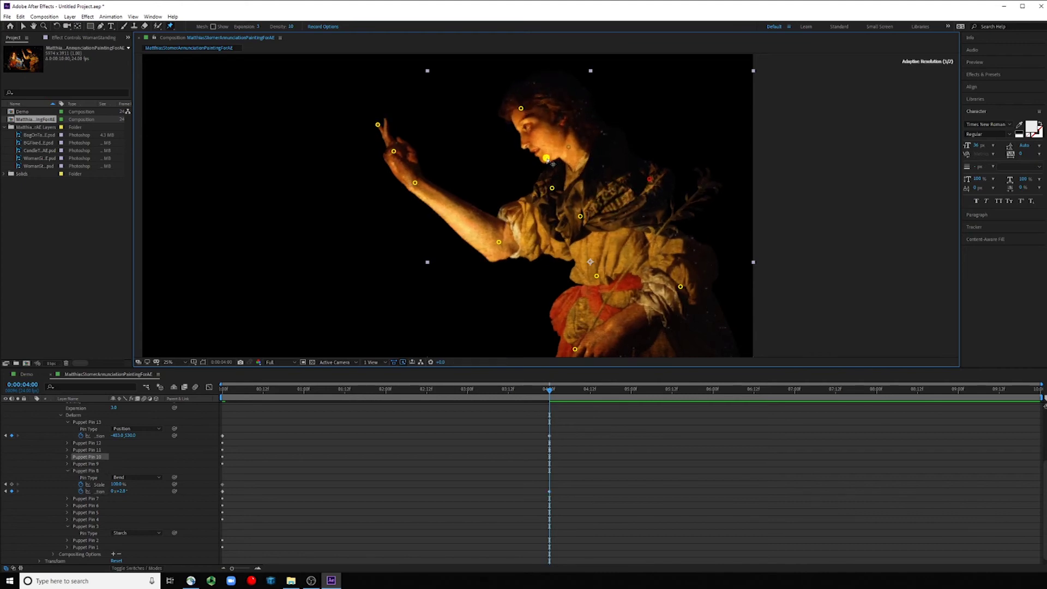
{"action": "left_click", "coordinate": [547, 162]}
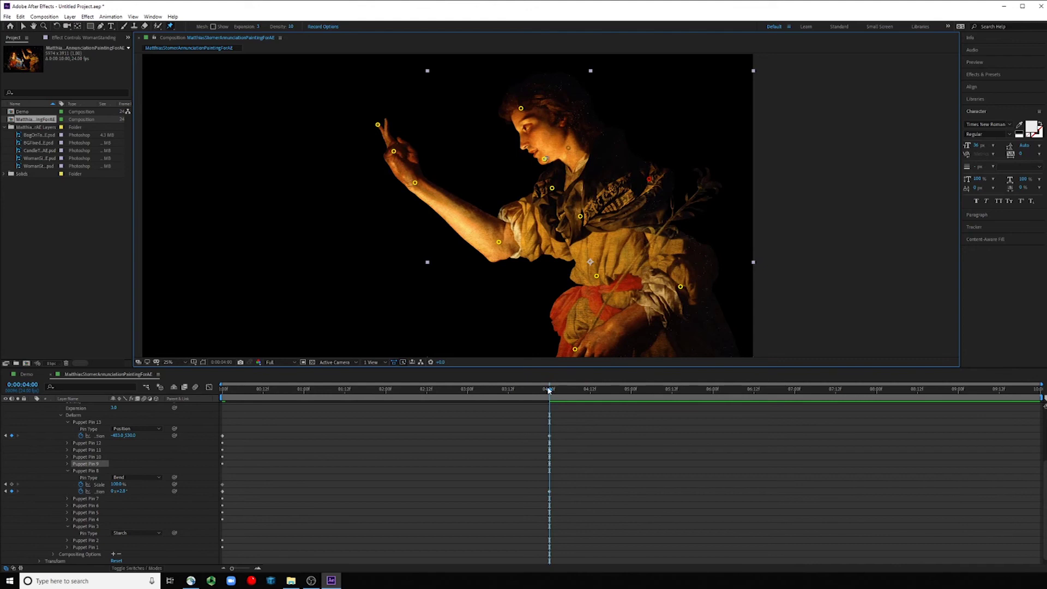
{"action": "left_click_drag", "start_coordinate": [548, 391], "coordinate": [291, 391]}
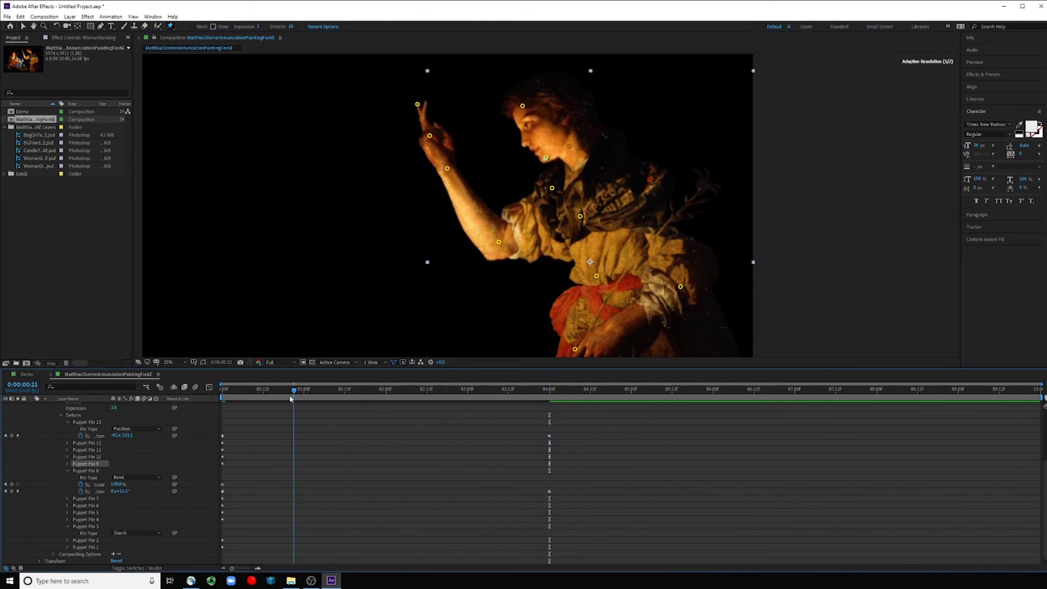
{"action": "mouse_move", "coordinate": [292, 392]}
{"action": "left_mouse_down"}
{"action": "mouse_move", "coordinate": [495, 391]}
{"action": "mouse_move", "coordinate": [223, 391]}
{"action": "left_mouse_up"}
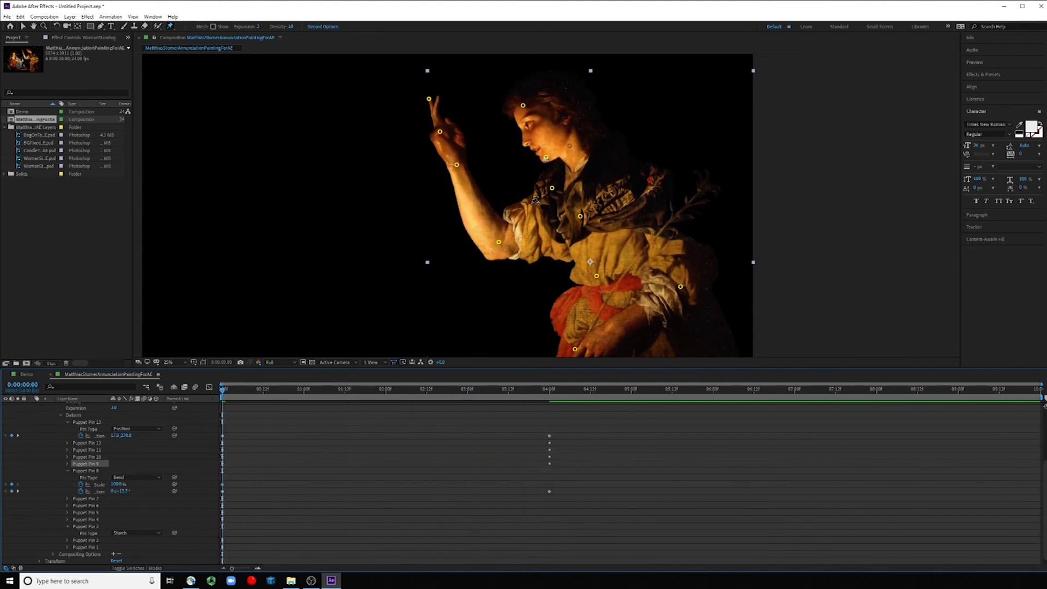
{"action": "scroll", "coordinate": [534, 199], "scroll_direction": "down", "scroll_amount": 1}
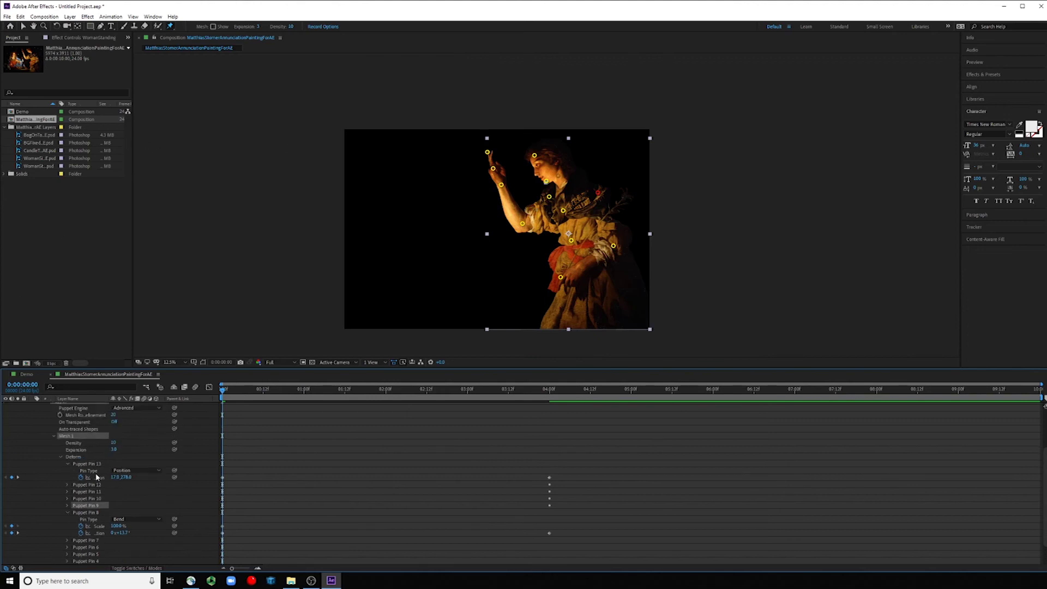
{"action": "scroll", "coordinate": [98, 467], "scroll_direction": "up", "scroll_amount": 3}
- Collapse the Puppet effect and layer property rows, then deselect the layer to see the full painting
{"action": "left_click", "coordinate": [47, 421]}
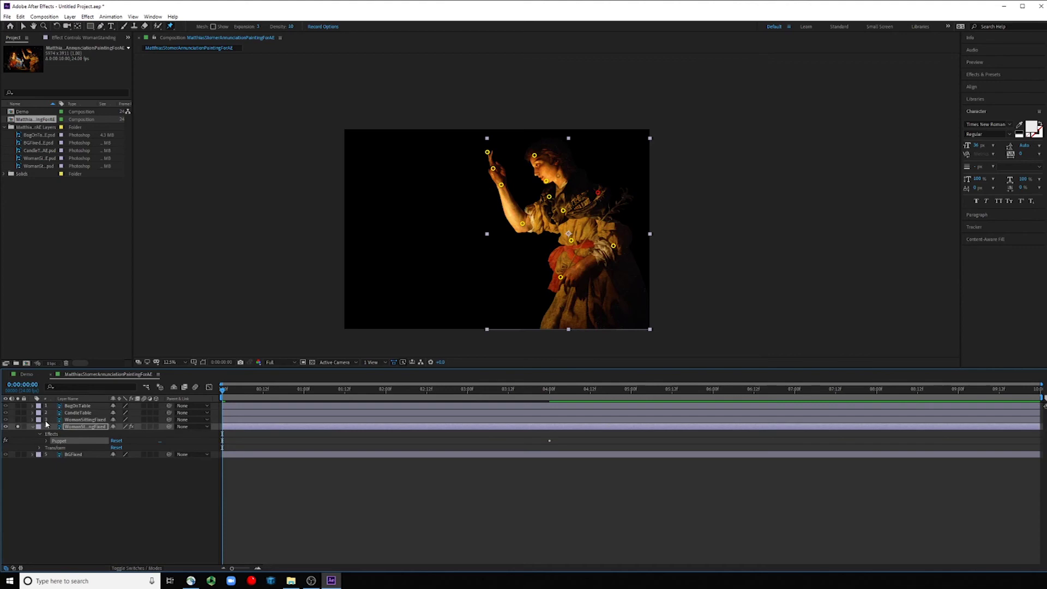
{"action": "left_click", "coordinate": [40, 433]}
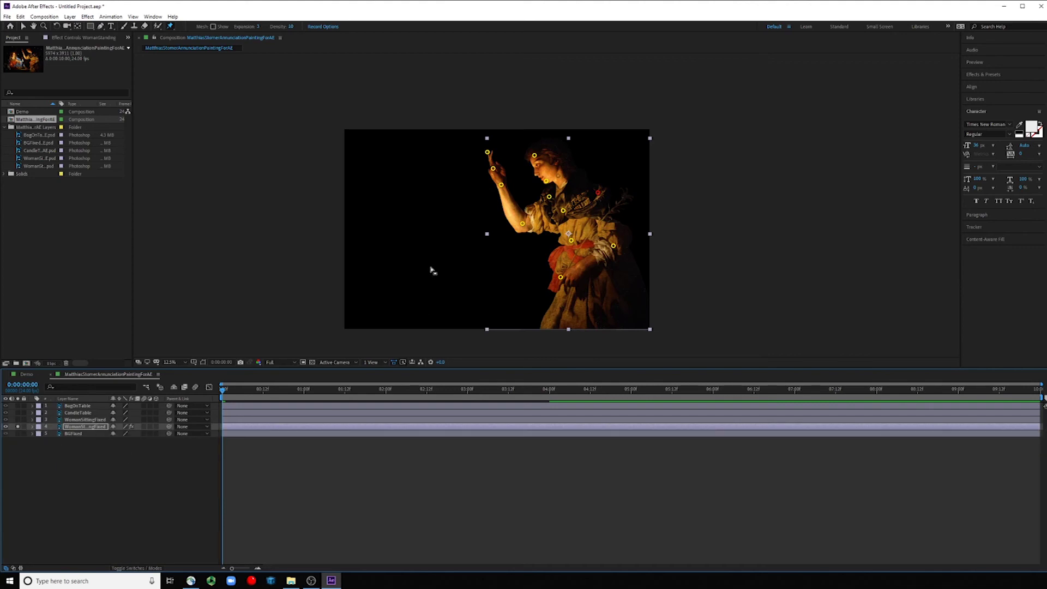
{"action": "left_click", "coordinate": [64, 451]}
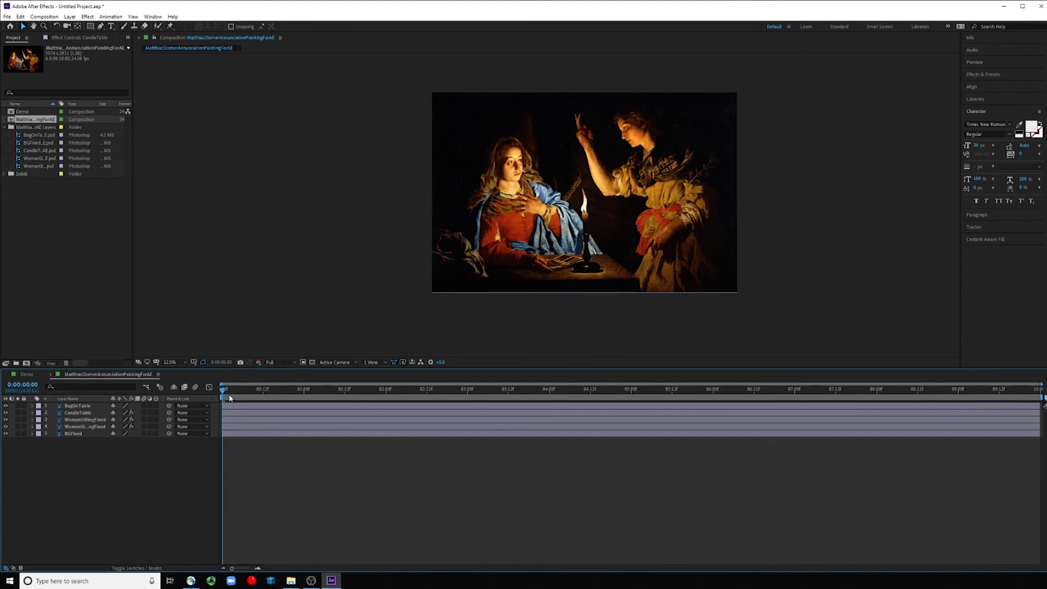
- Scrub the opening frames, select the standing woman then the seated figure, and show preview settings
{"action": "mouse_move", "coordinate": [225, 391]}
{"action": "left_mouse_down"}
{"action": "mouse_move", "coordinate": [248, 392]}
{"action": "mouse_move", "coordinate": [225, 391]}
{"action": "left_mouse_up"}
{"action": "left_click", "coordinate": [670, 172]}
{"action": "left_click", "coordinate": [514, 211]}
{"action": "left_click", "coordinate": [975, 62]}
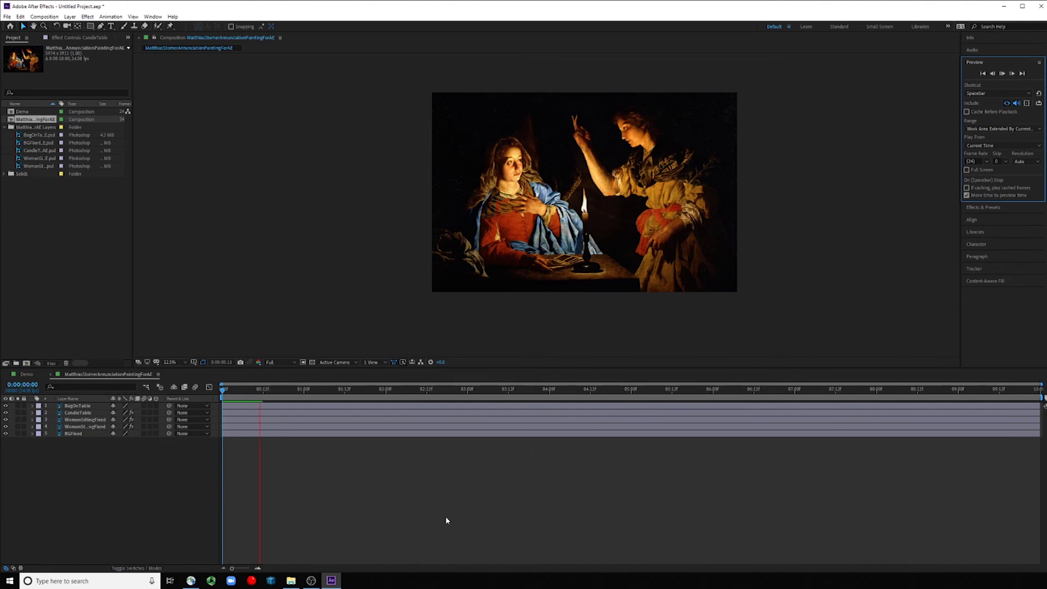
- Stop playback, deselect all layers, trim the work area end to 04:00f, and preview it
{"action": "left_click", "coordinate": [1001, 74]}
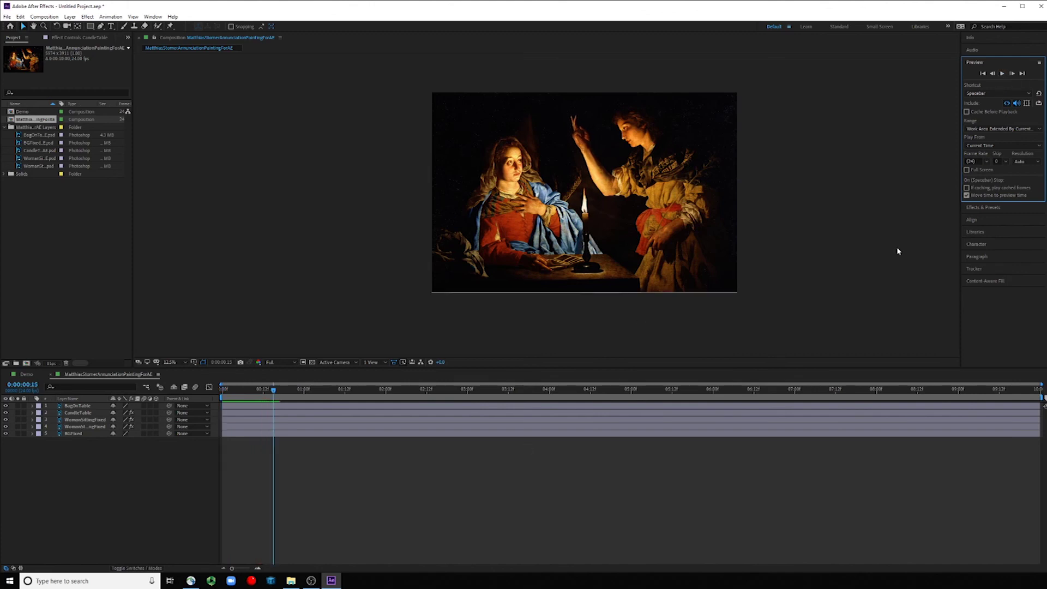
{"action": "left_click", "coordinate": [453, 409]}
{"action": "left_click_drag", "start_coordinate": [1040, 398], "coordinate": [555, 400]}
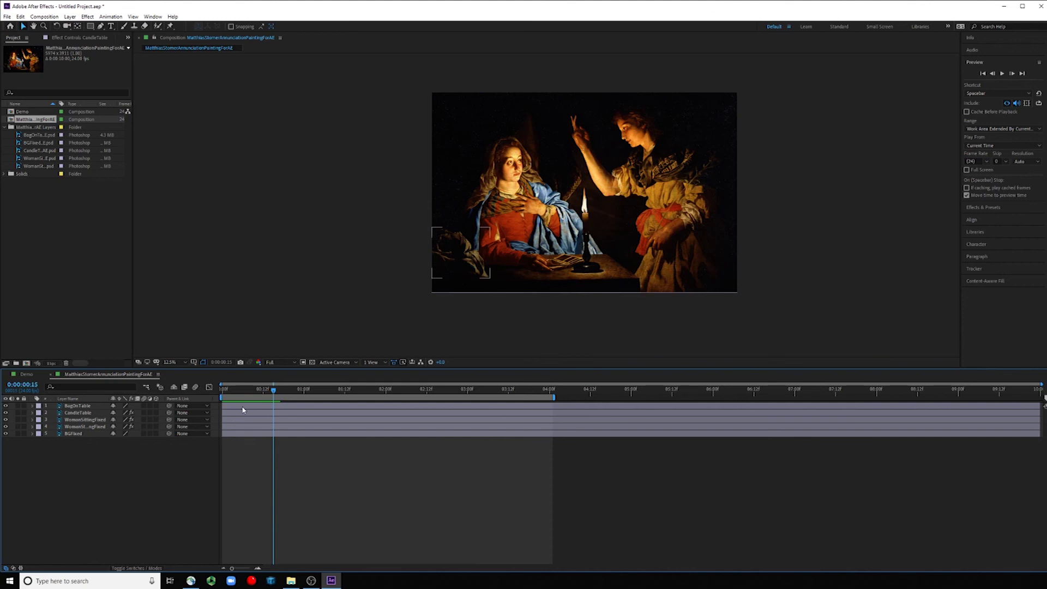
{"action": "left_click", "coordinate": [984, 73]}
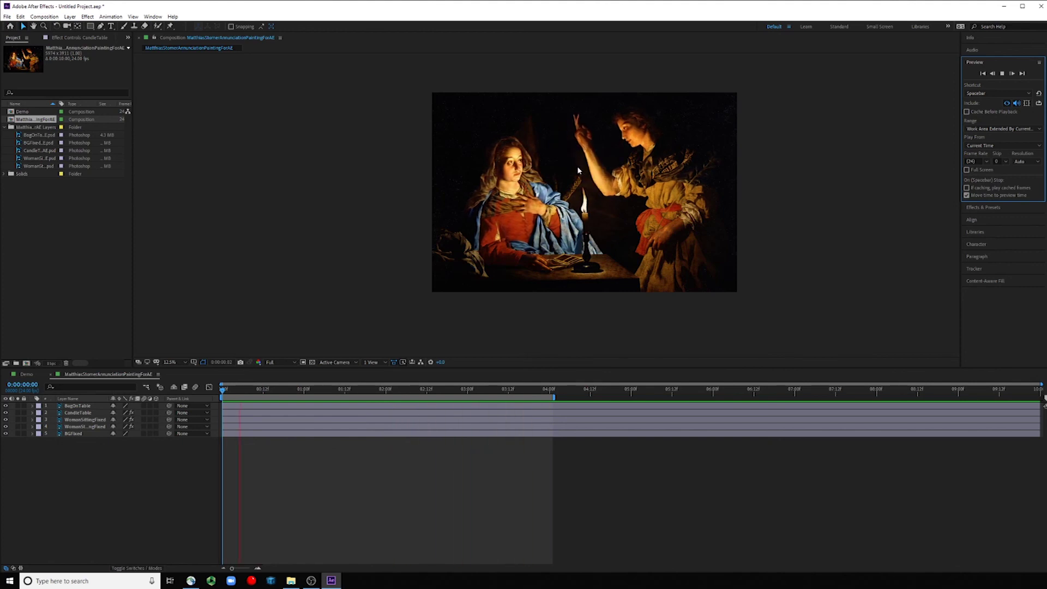
- Solo the WomanStanding layer, reveal its keyframed properties with U, and expand the Puppet effect
{"action": "left_click", "coordinate": [282, 393]}
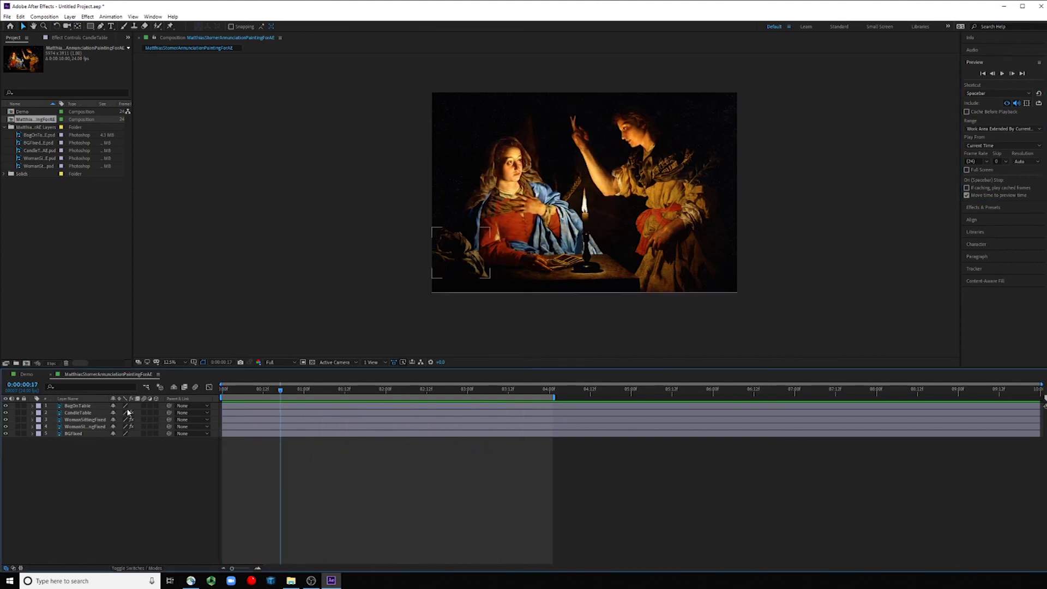
{"action": "left_click", "coordinate": [20, 427]}
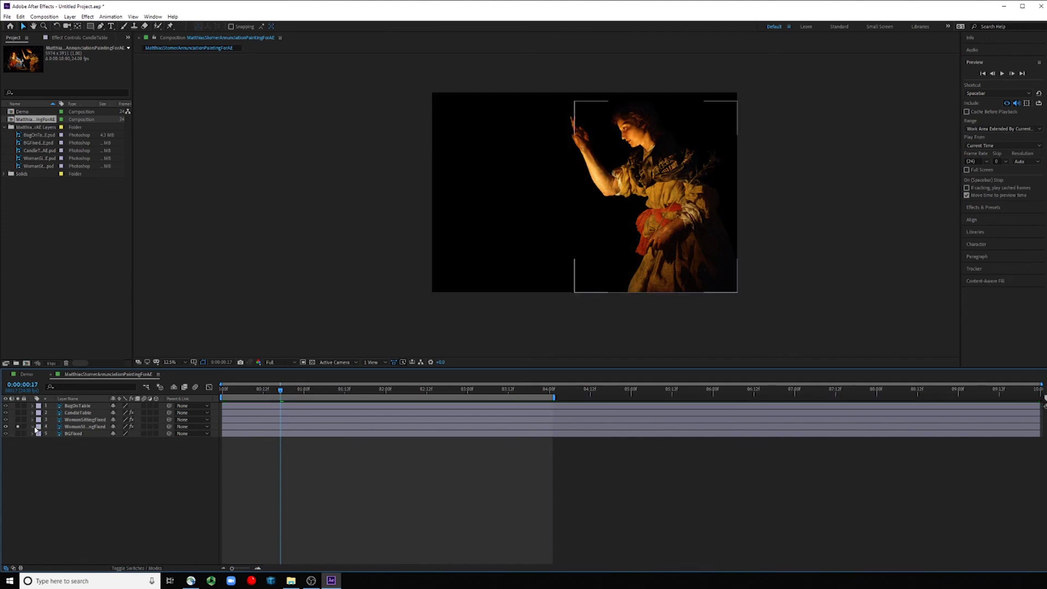
{"action": "key", "text": "u"}
{"action": "left_click", "coordinate": [48, 444]}
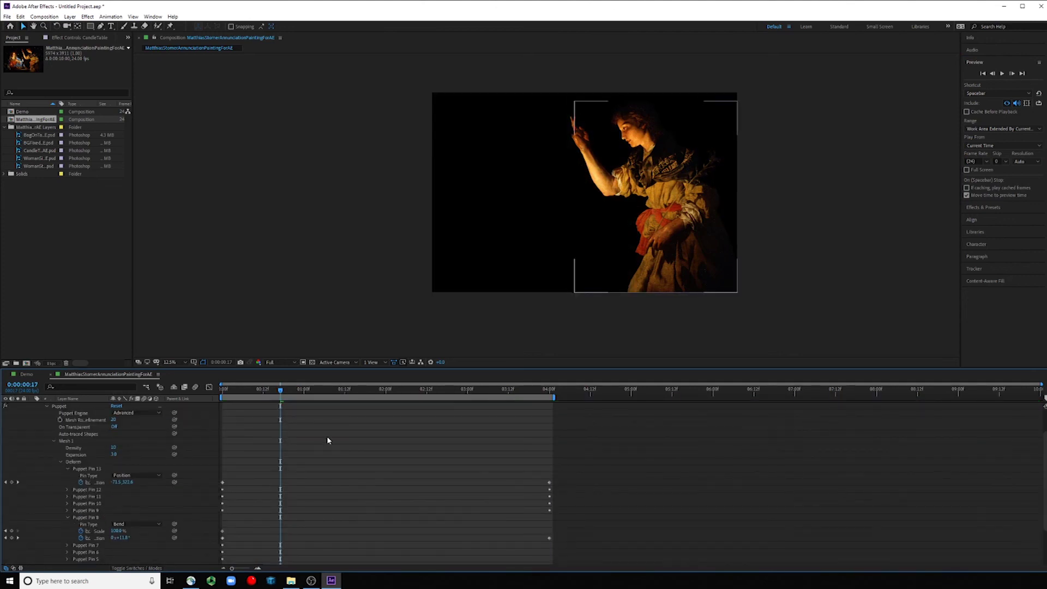
{"action": "left_click", "coordinate": [615, 202]}
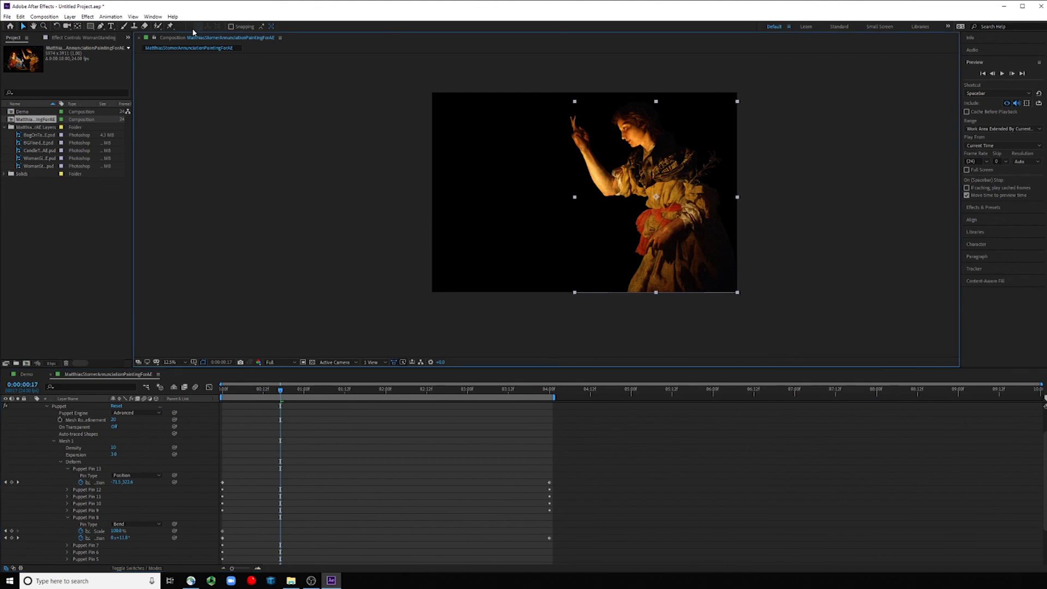
- With the Puppet Pin tool, zoom to the raised arm and bend the wrist pin at 04:00
{"action": "left_click", "coordinate": [173, 27]}
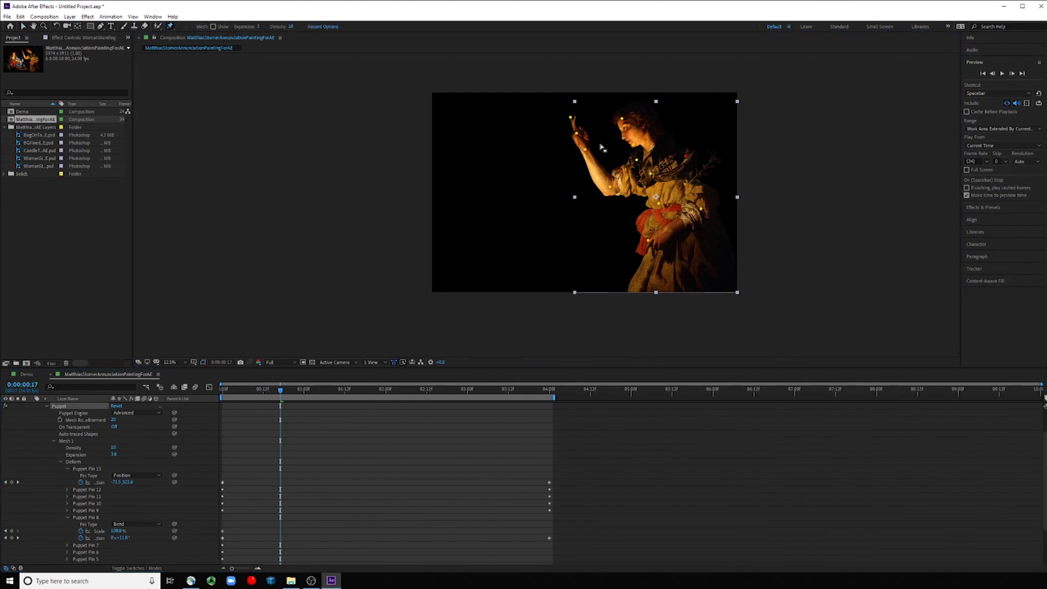
{"action": "scroll", "coordinate": [603, 149], "scroll_direction": "up", "scroll_amount": 1}
{"action": "key", "text": "space"}
{"action": "left_click_drag", "start_coordinate": [618, 204], "coordinate": [618, 237]}
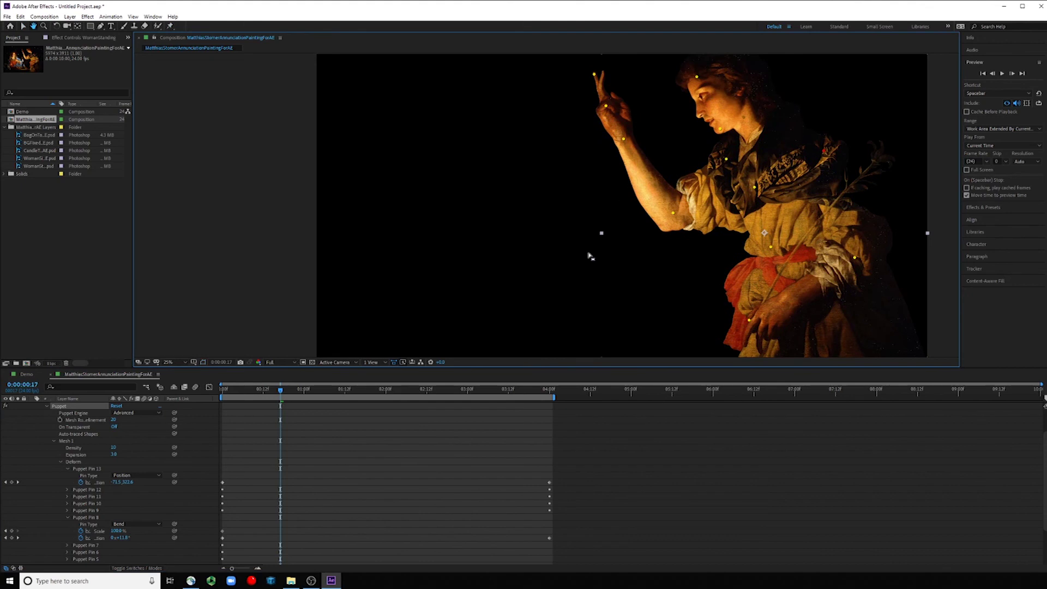
{"action": "left_click_drag", "start_coordinate": [281, 391], "coordinate": [550, 392]}
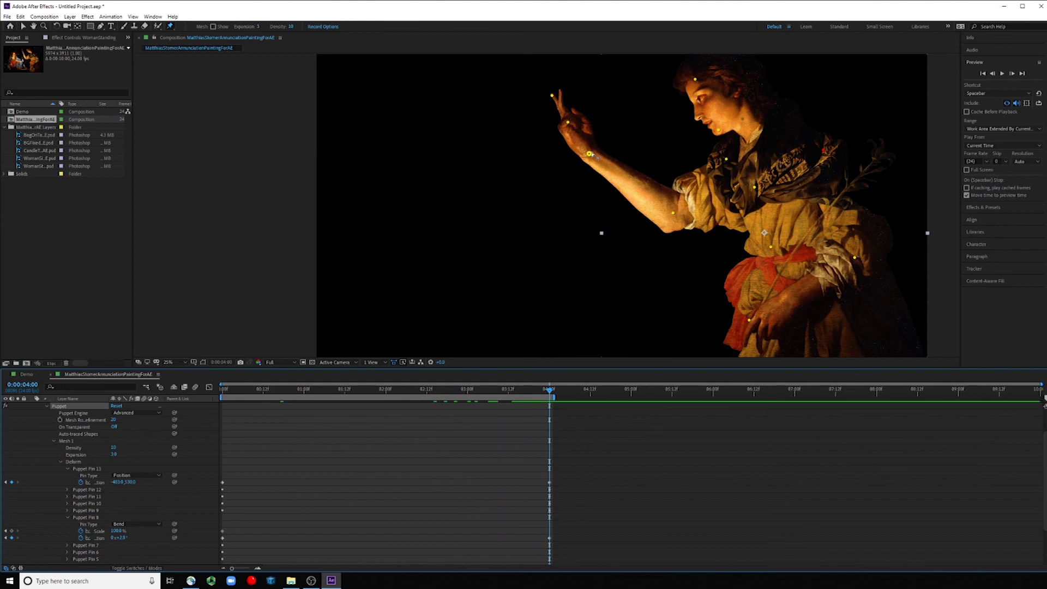
{"action": "mouse_move", "coordinate": [591, 154]}
{"action": "left_mouse_down"}
{"action": "mouse_move", "coordinate": [615, 163]}
{"action": "mouse_move", "coordinate": [556, 97]}
{"action": "mouse_move", "coordinate": [563, 105]}
{"action": "left_mouse_up"}
- Adjust the fingertip and forearm pins at 04:00, then scrub the timeline to review the arm motion
{"action": "left_click", "coordinate": [610, 158]}
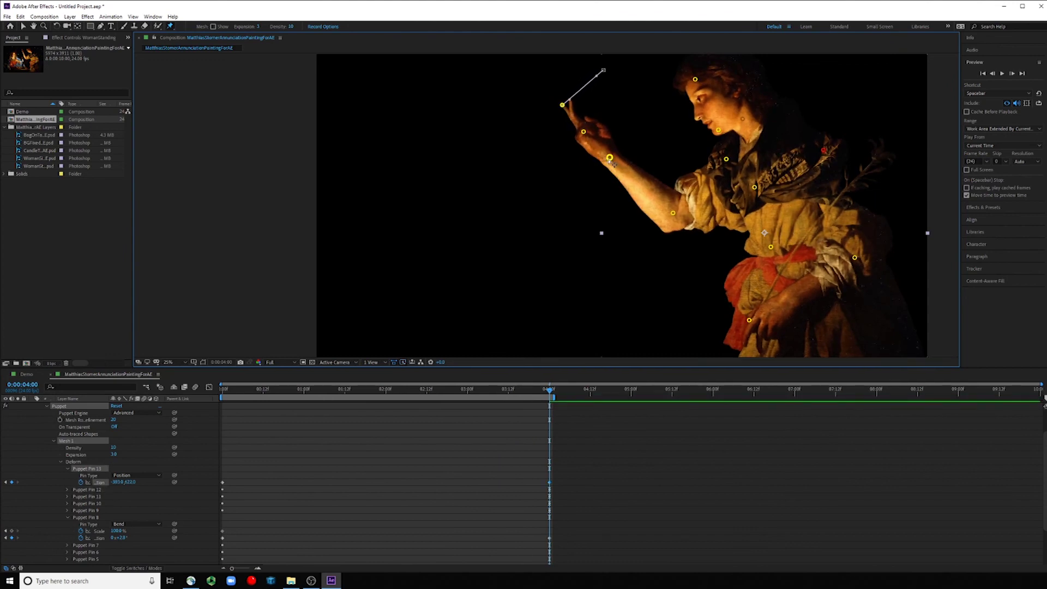
{"action": "left_click", "coordinate": [583, 131]}
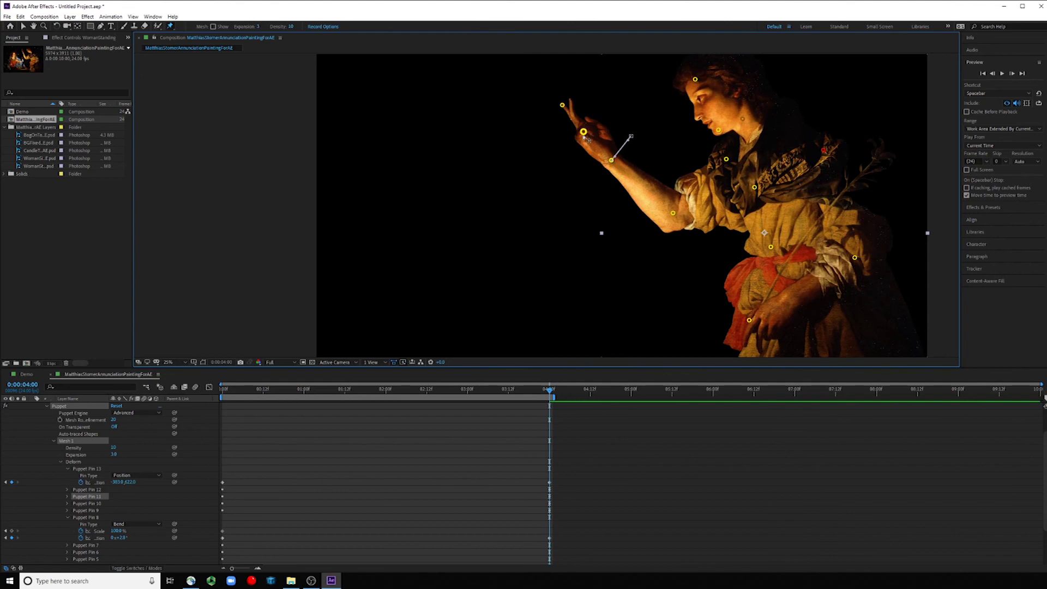
{"action": "left_click_drag", "start_coordinate": [583, 131], "coordinate": [566, 107]}
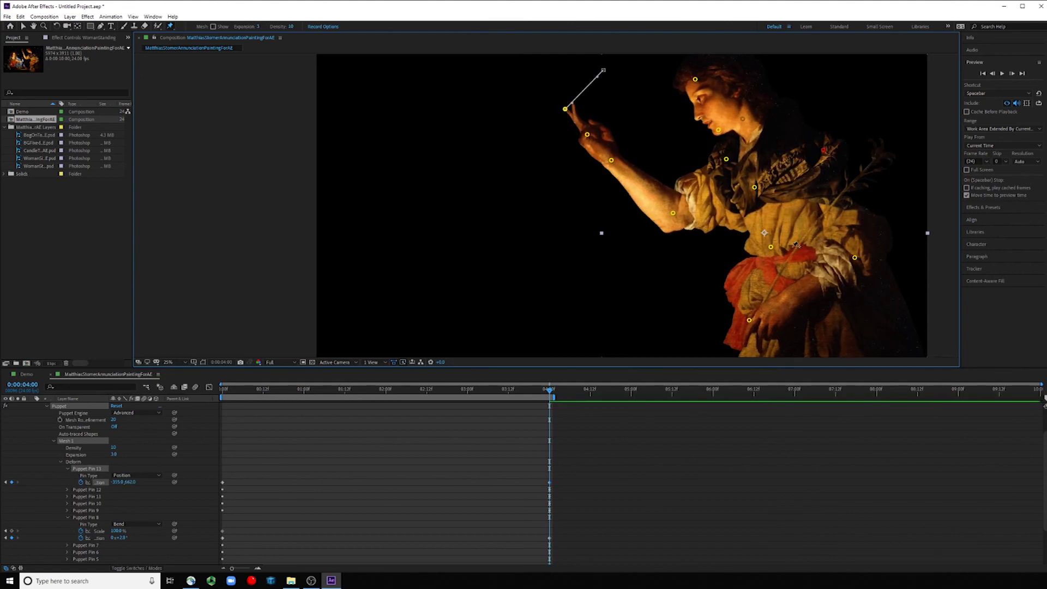
{"action": "left_click_drag", "start_coordinate": [550, 392], "coordinate": [478, 393]}
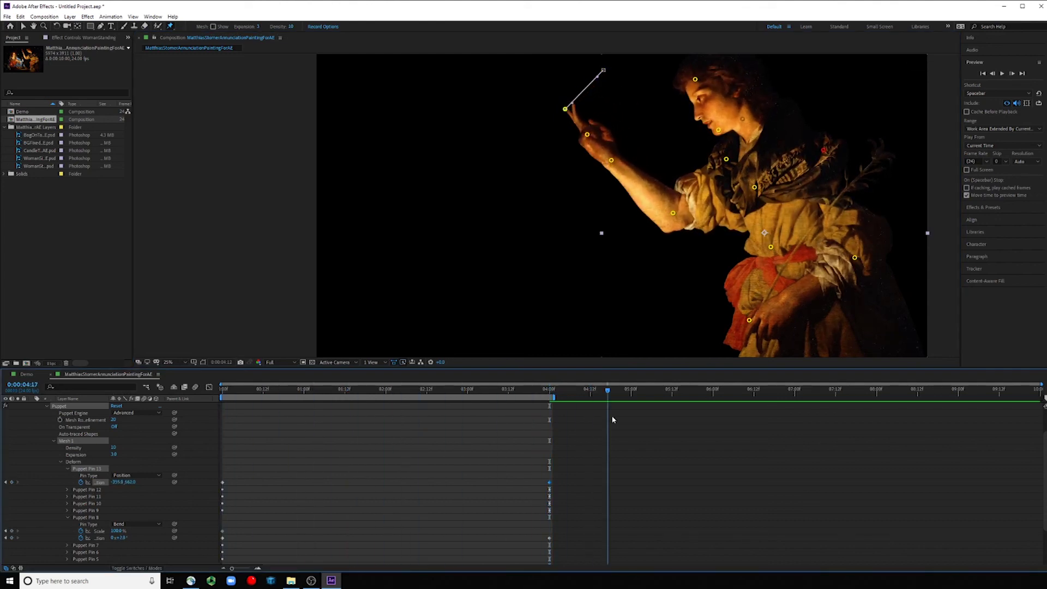
{"action": "left_click_drag", "start_coordinate": [478, 390], "coordinate": [389, 390]}
{"action": "mouse_move", "coordinate": [435, 432]}
{"action": "left_mouse_down"}
{"action": "mouse_move", "coordinate": [579, 432]}
{"action": "mouse_move", "coordinate": [348, 425]}
{"action": "left_mouse_up"}
{"action": "mouse_move", "coordinate": [418, 426]}
{"action": "left_mouse_down"}
{"action": "mouse_move", "coordinate": [623, 418]}
{"action": "mouse_move", "coordinate": [387, 434]}
{"action": "mouse_move", "coordinate": [550, 427]}
{"action": "left_mouse_up"}
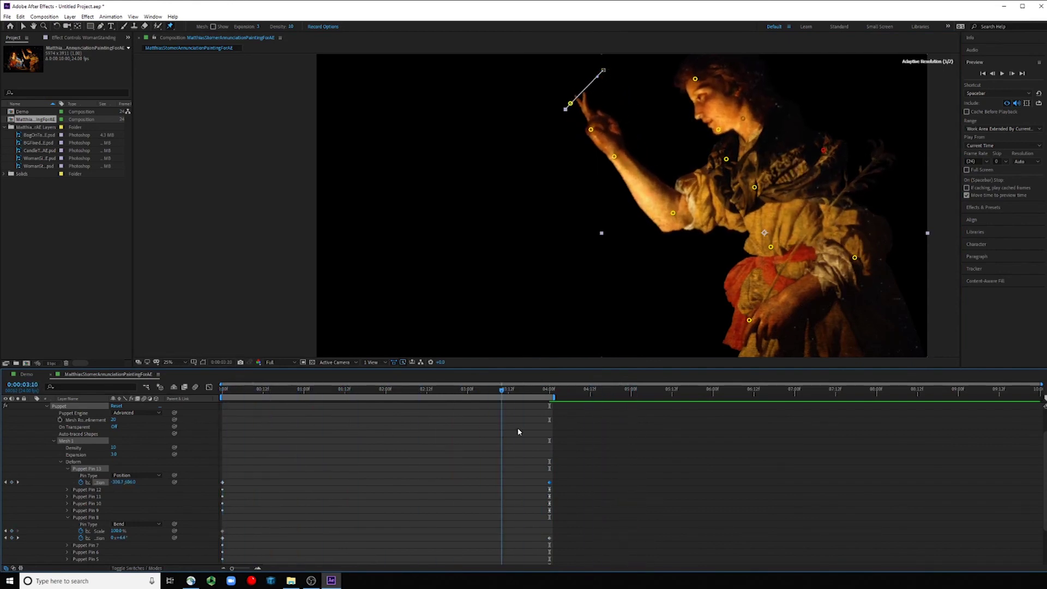
- Move the hand pin to shorten the arm, return to the start, and play back
{"action": "left_click", "coordinate": [566, 109]}
{"action": "left_click_drag", "start_coordinate": [566, 109], "coordinate": [583, 131]}
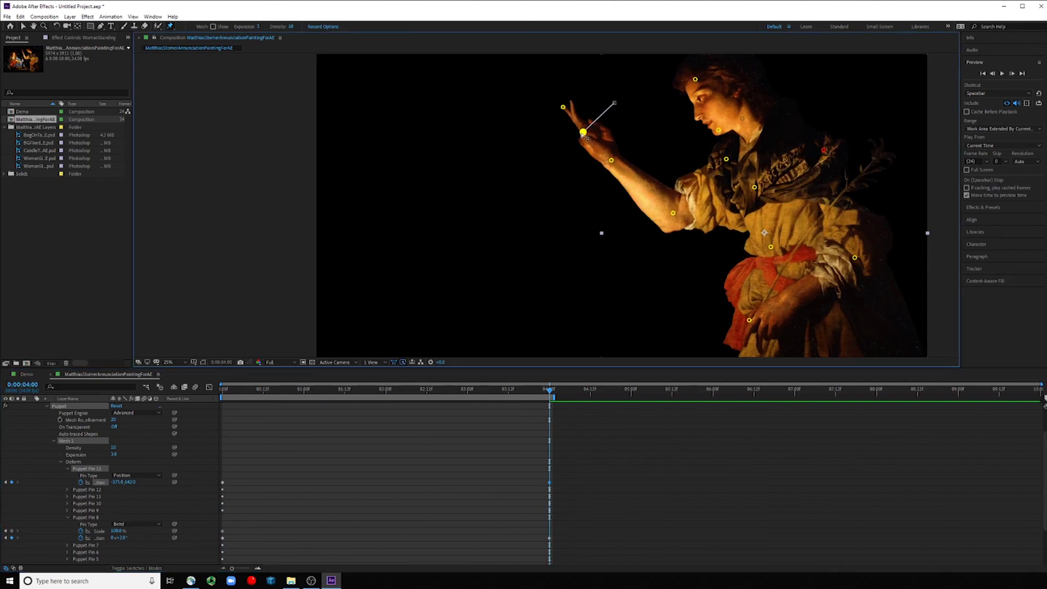
{"action": "left_click", "coordinate": [611, 158]}
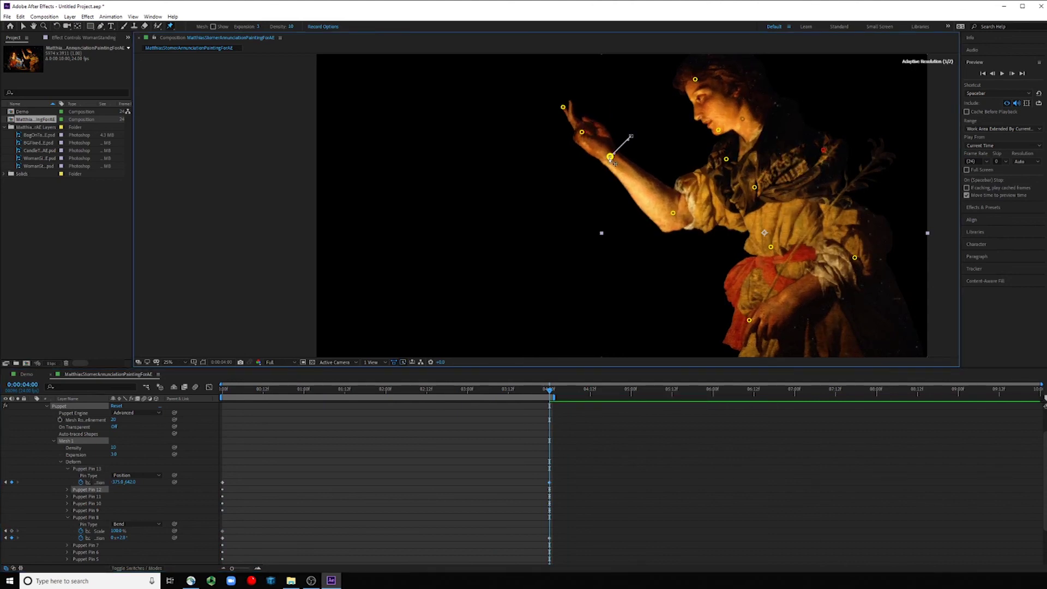
{"action": "left_click_drag", "start_coordinate": [549, 391], "coordinate": [223, 391]}
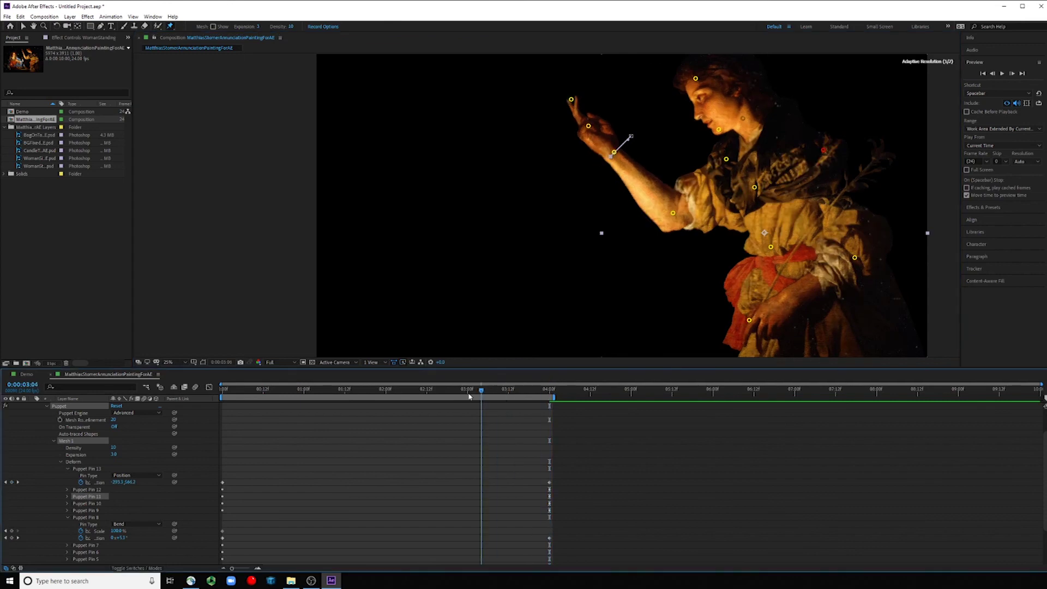
{"action": "key", "text": "space"}
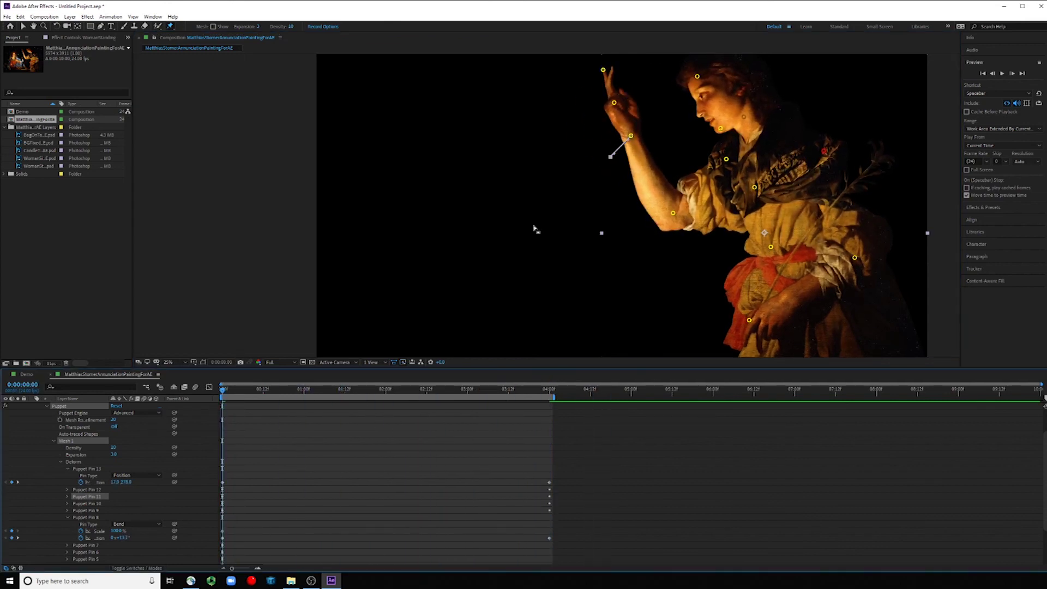
{"action": "scroll", "coordinate": [536, 222], "scroll_direction": "down", "scroll_amount": 1}
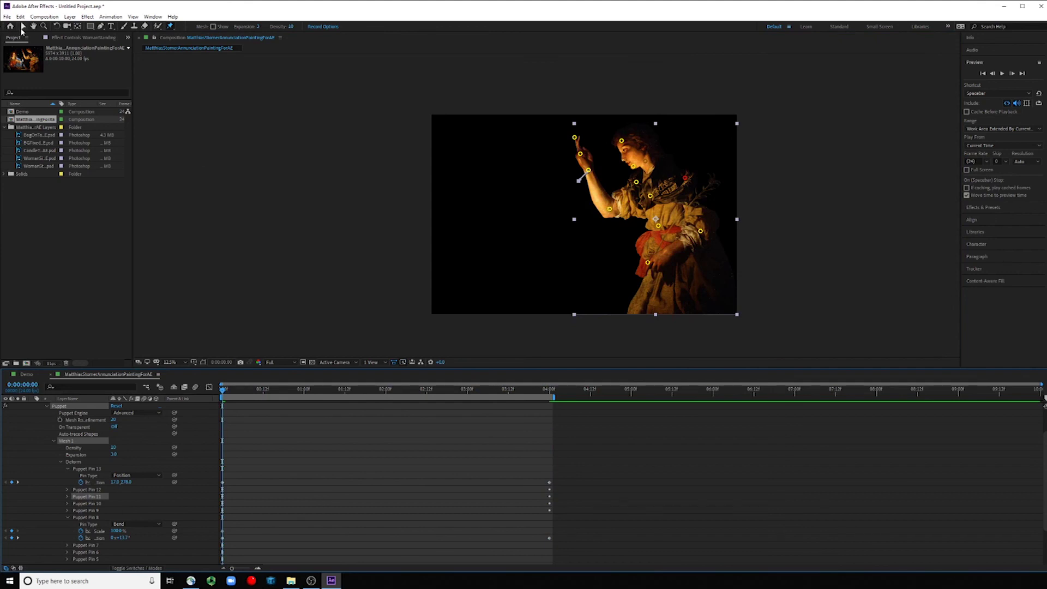
- Switch to the Selection tool, unhide shy layers, unsolo the woman, and collapse her properties
{"action": "left_click", "coordinate": [21, 28]}
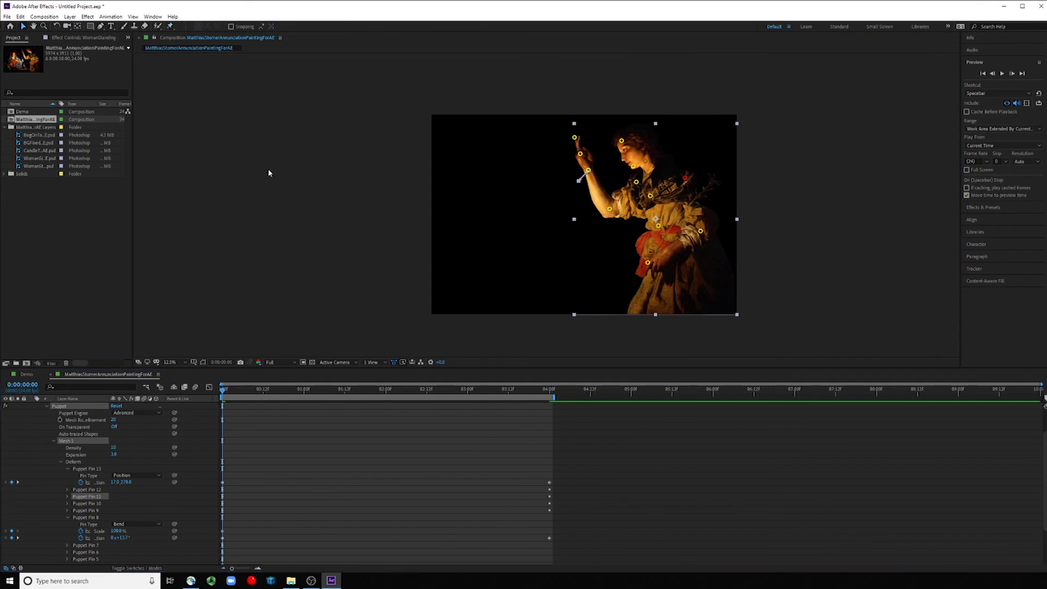
{"action": "left_click", "coordinate": [17, 400]}
{"action": "left_click", "coordinate": [18, 427]}
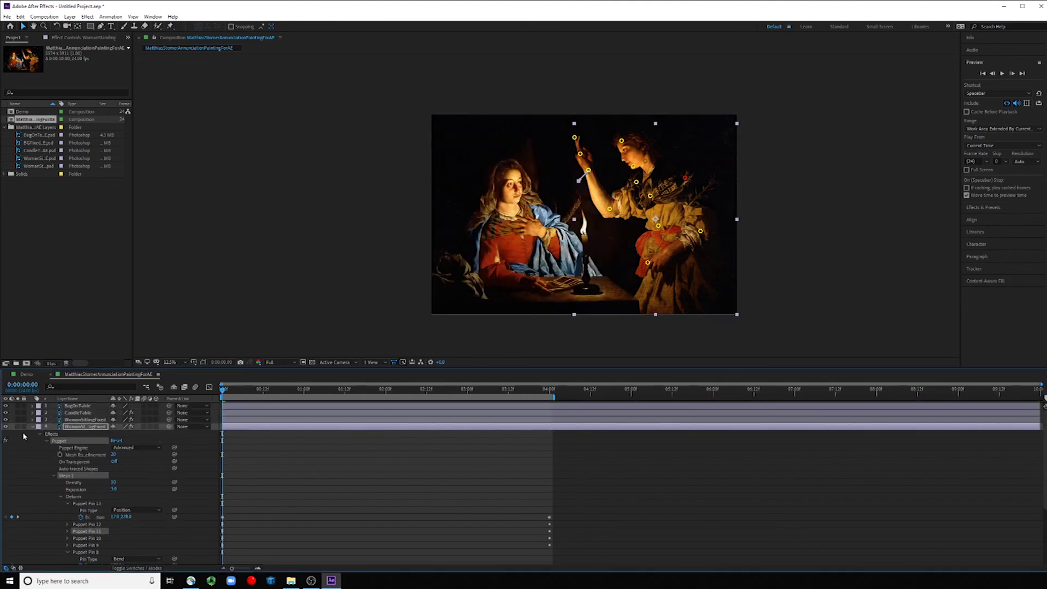
{"action": "left_click", "coordinate": [33, 432]}
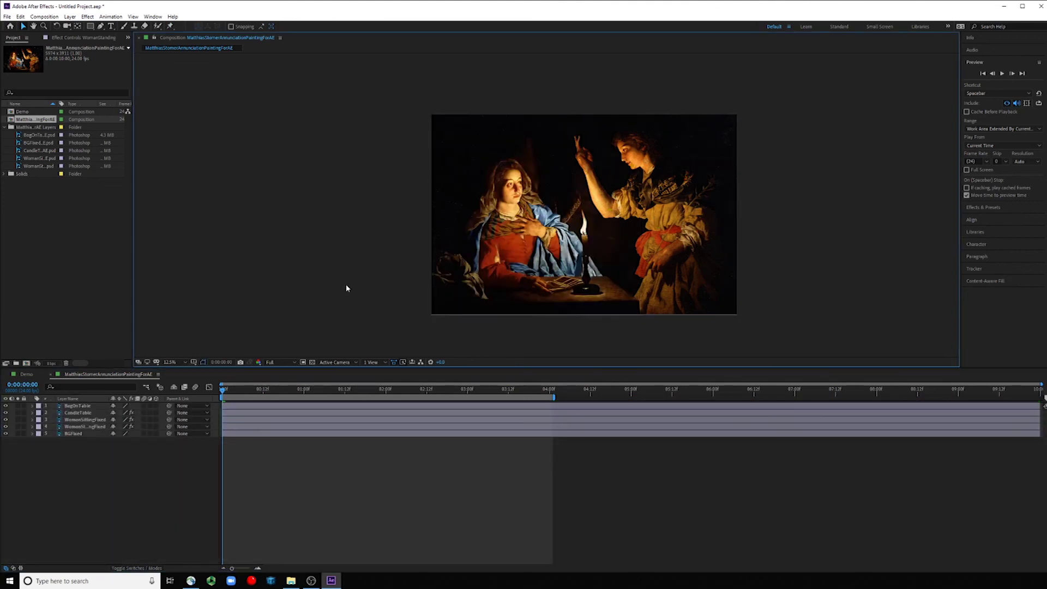